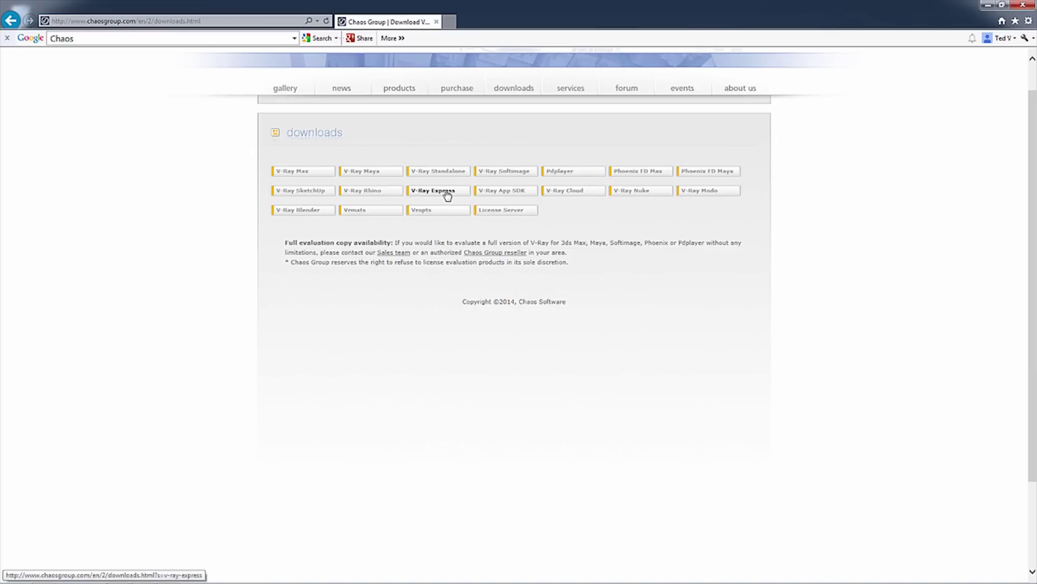
- Open the V-Ray Express download page from the Chaos Group downloads list
click(448, 195)
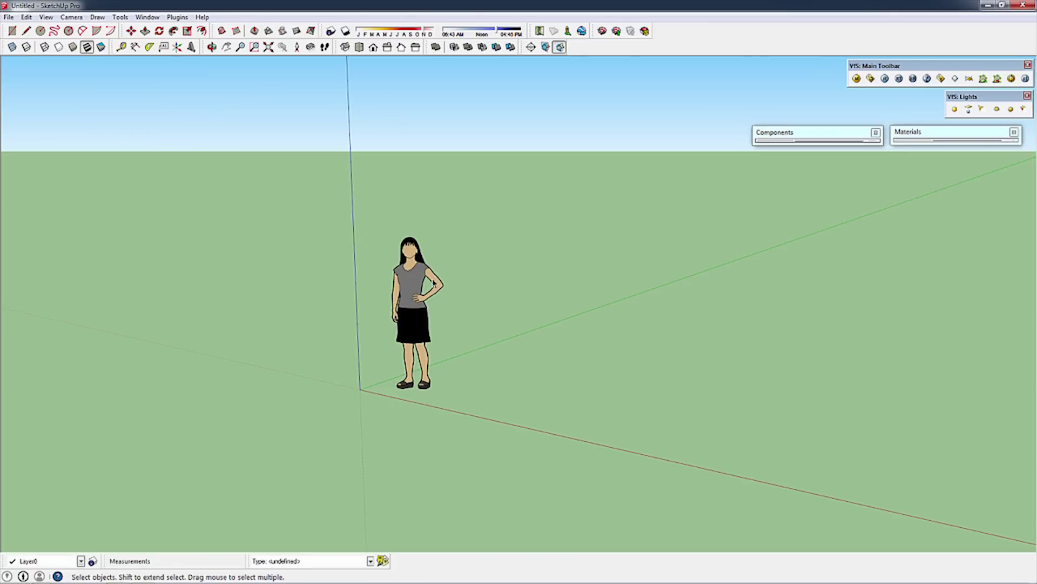
- Delete the default figure and expand the Components and Materials trays
click(410, 283)
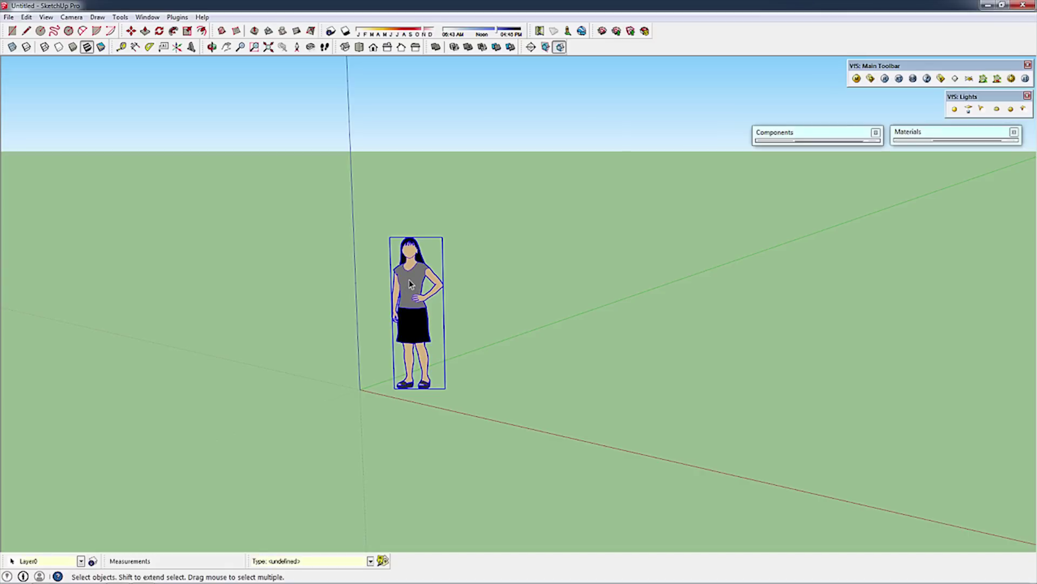
key(Delete)
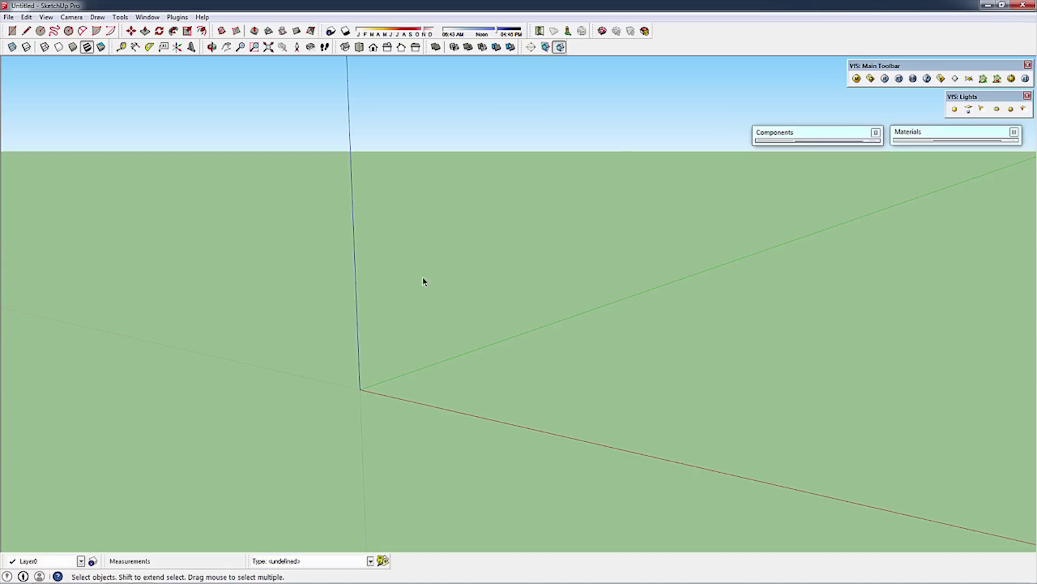
click(778, 139)
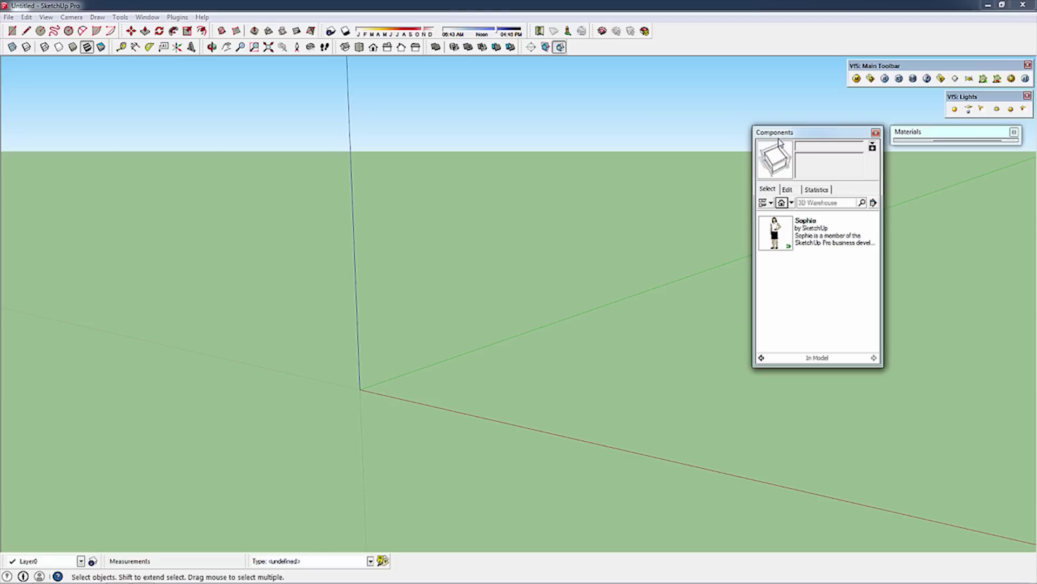
click(952, 135)
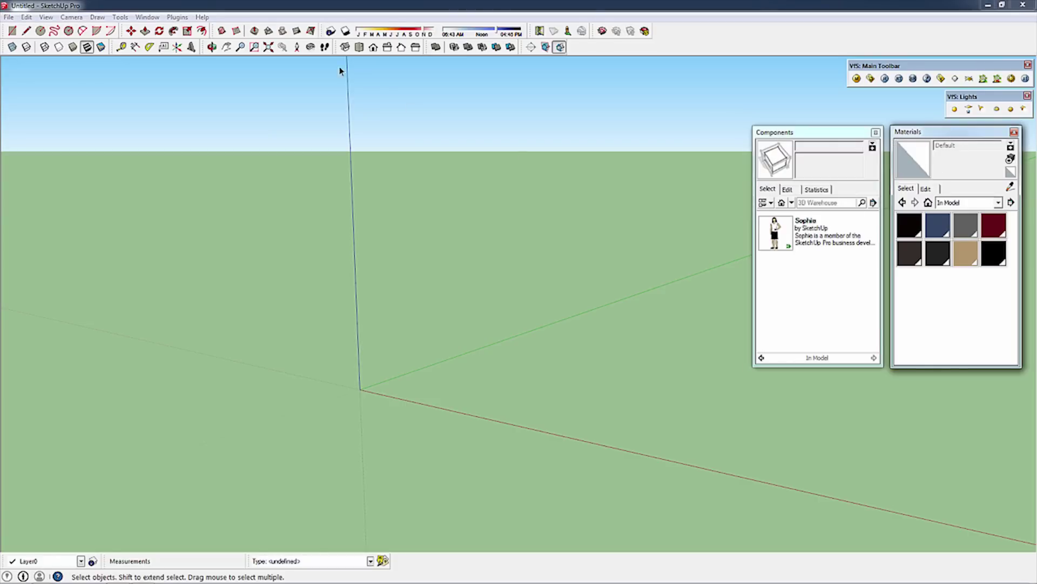
click(156, 18)
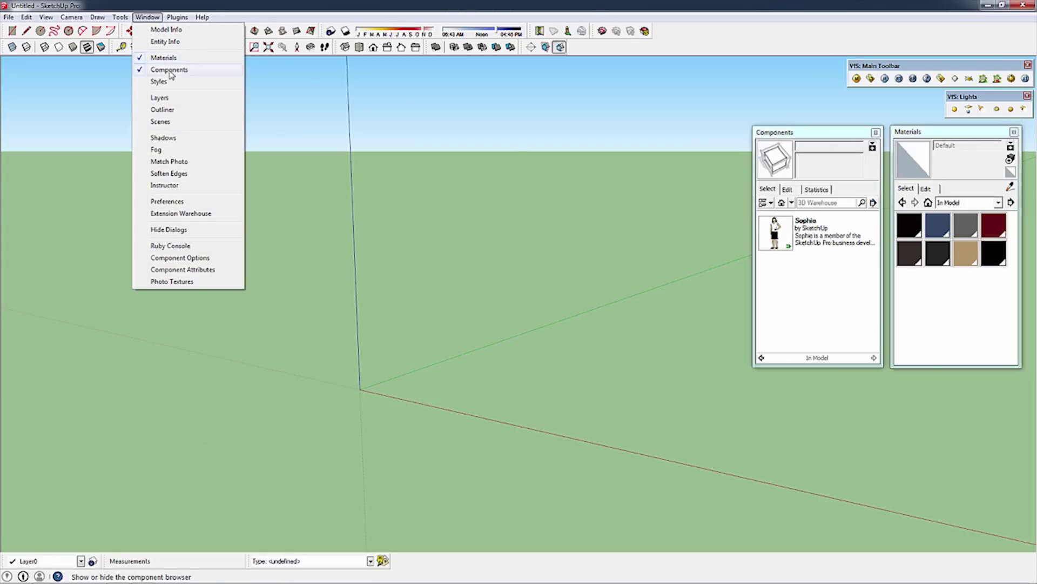
click(791, 289)
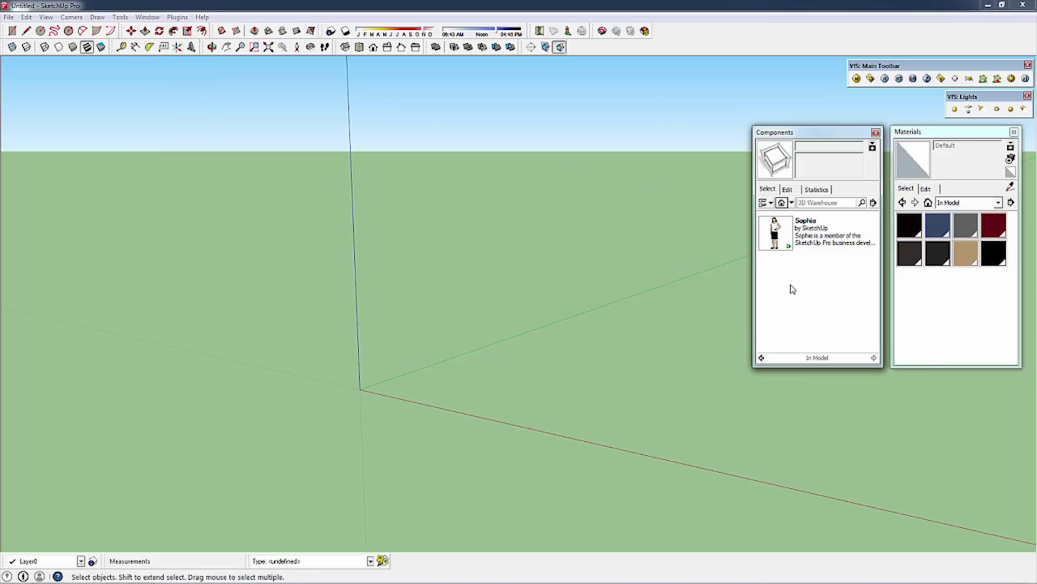
- Purge unused components and unused materials from the model
click(873, 203)
click(919, 261)
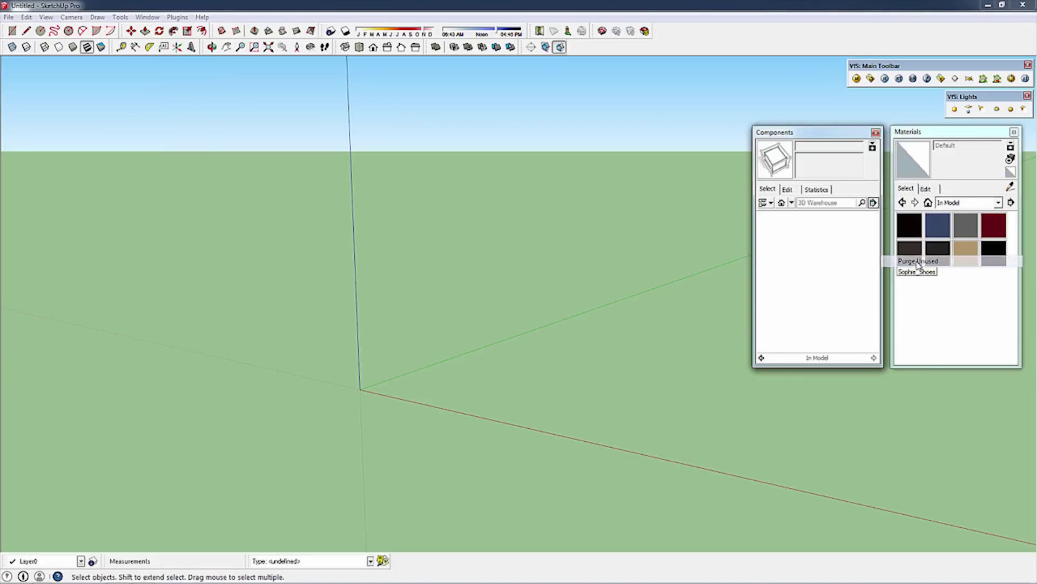
click(1011, 202)
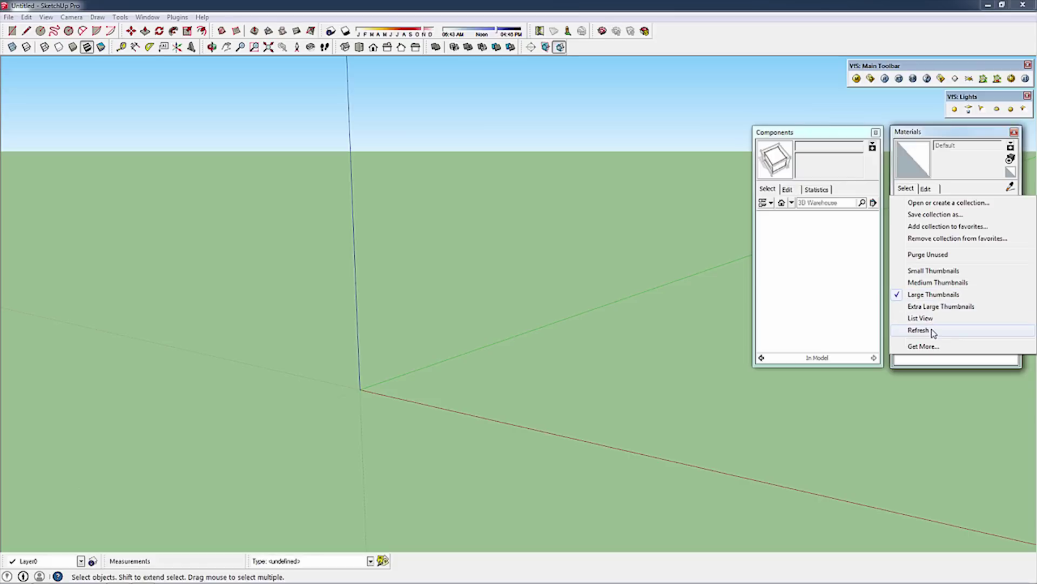
click(938, 256)
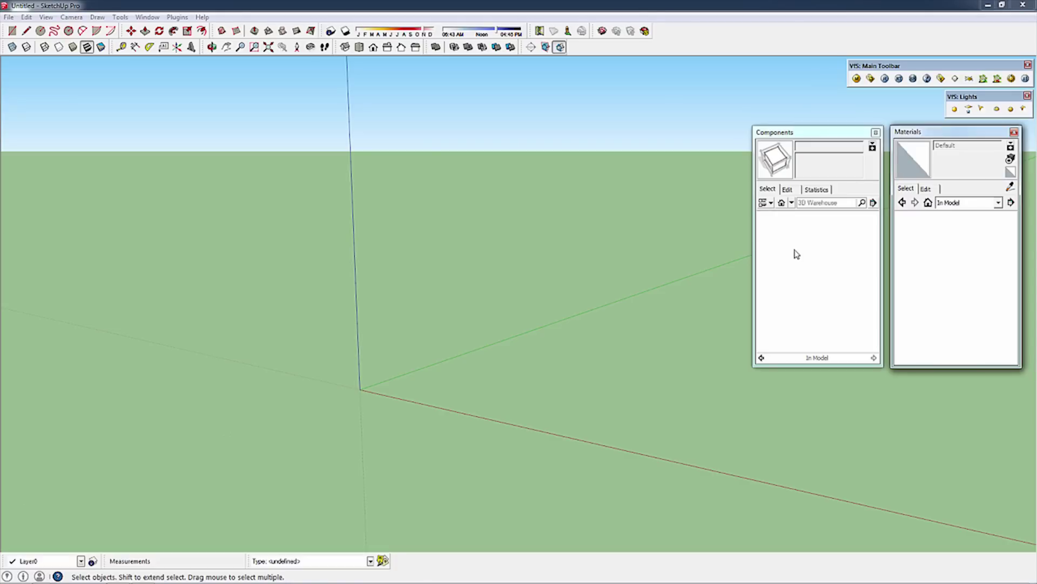
- Browse the V-Ray Components folders: HDRI, Studio Lighting and Studios
click(791, 203)
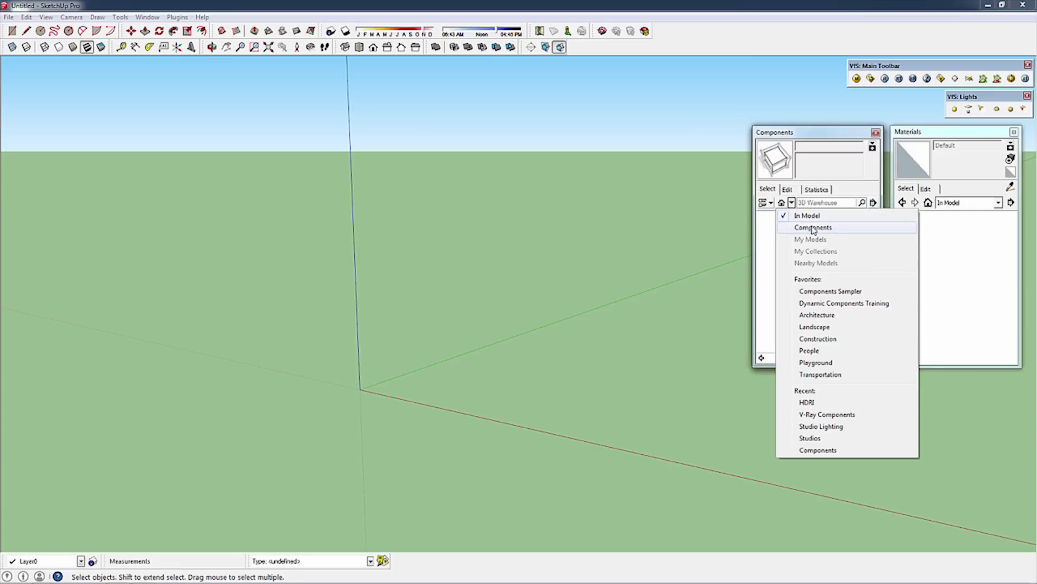
click(813, 228)
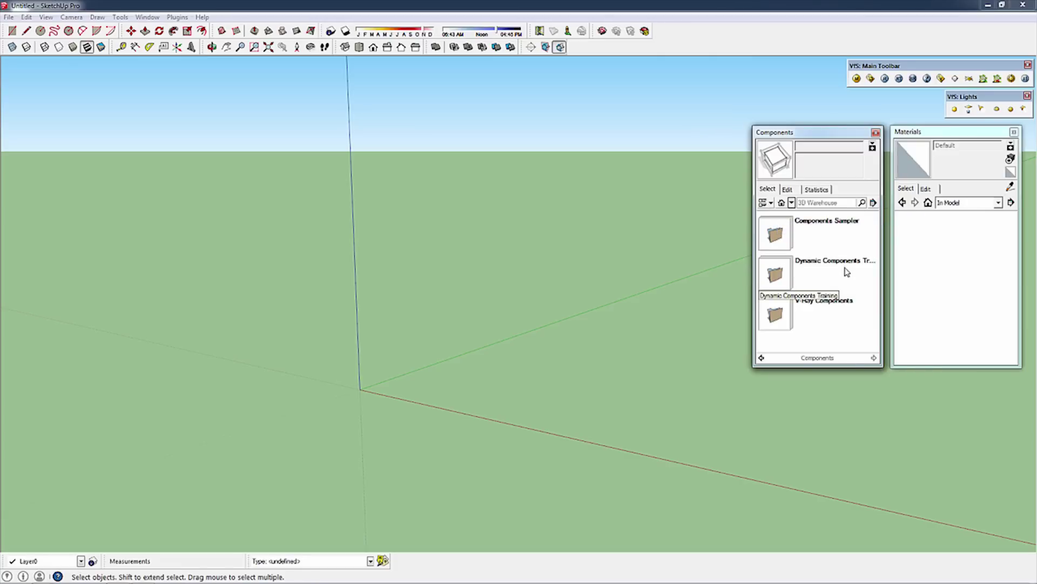
click(786, 321)
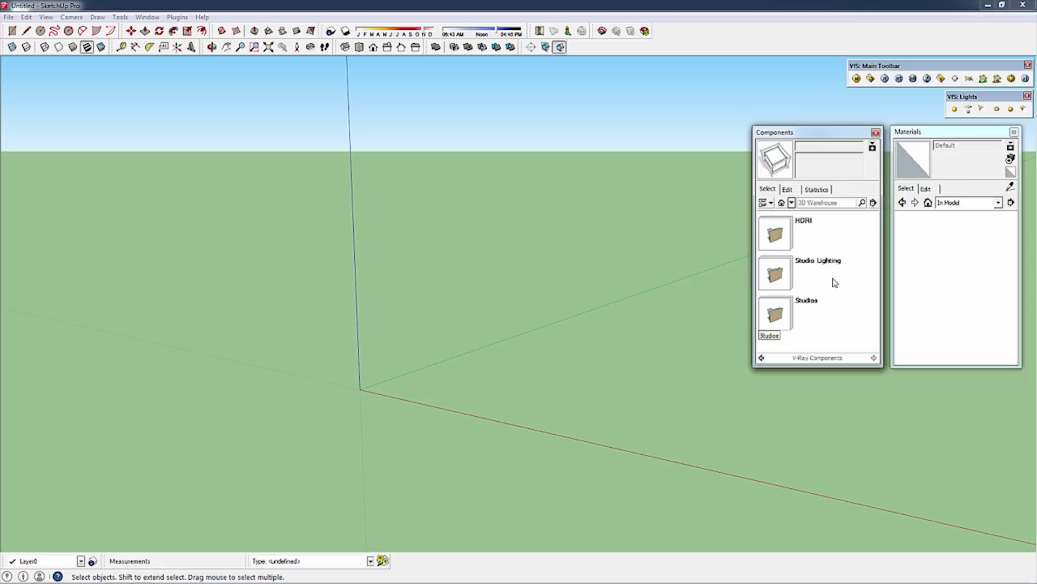
click(785, 237)
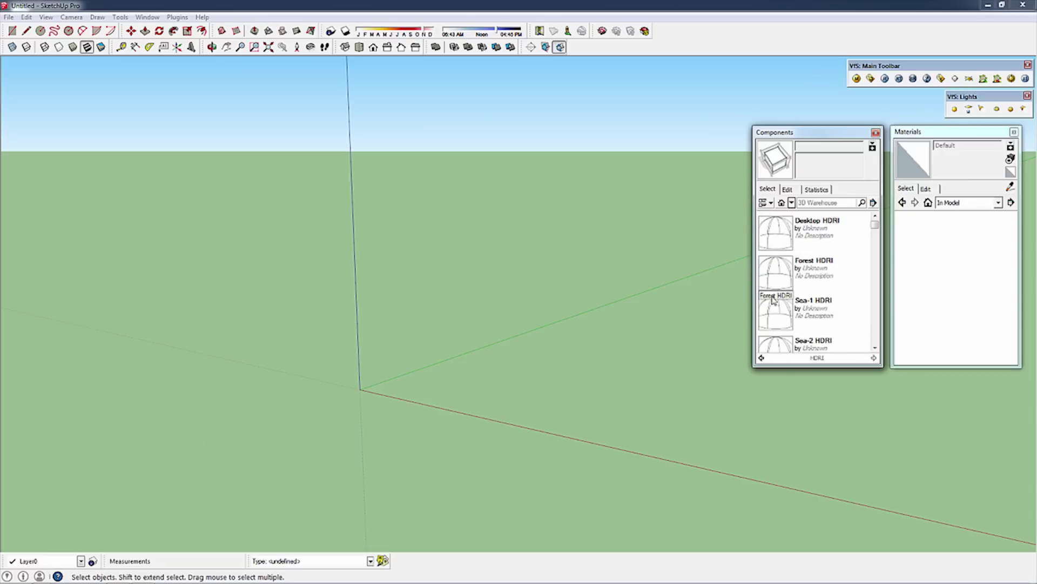
click(762, 357)
click(783, 273)
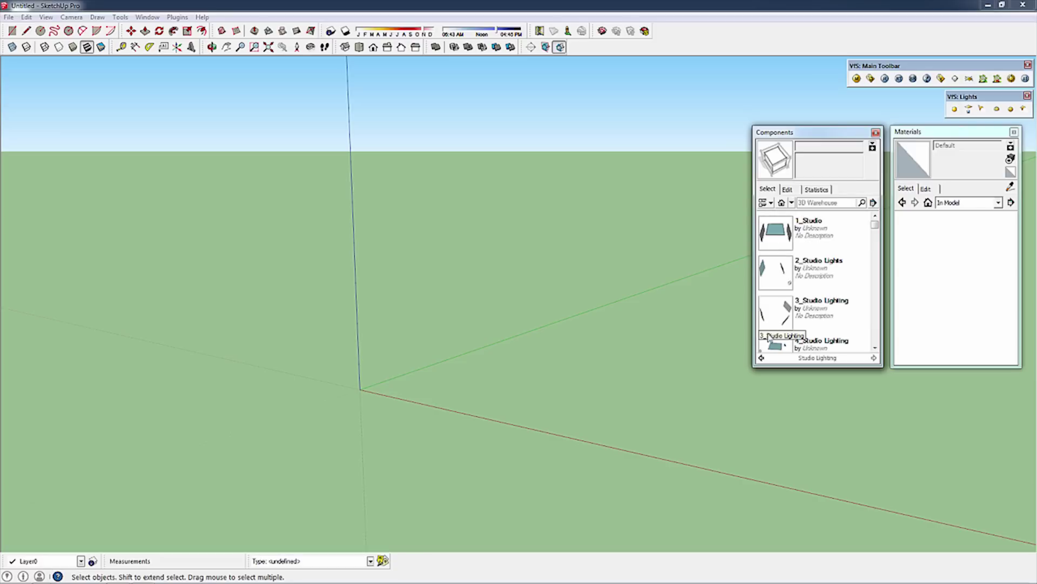
click(762, 358)
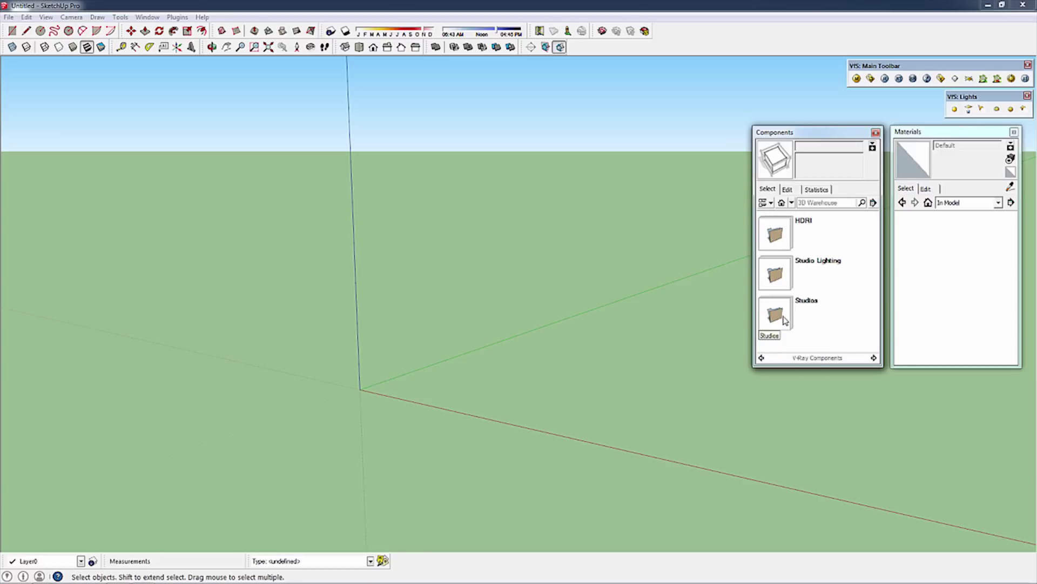
click(785, 319)
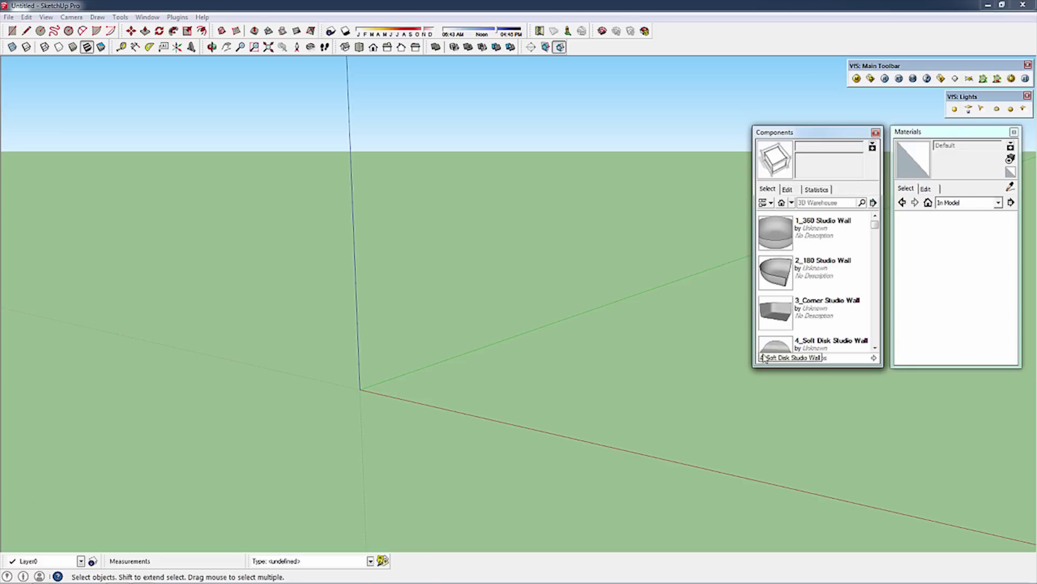
click(761, 358)
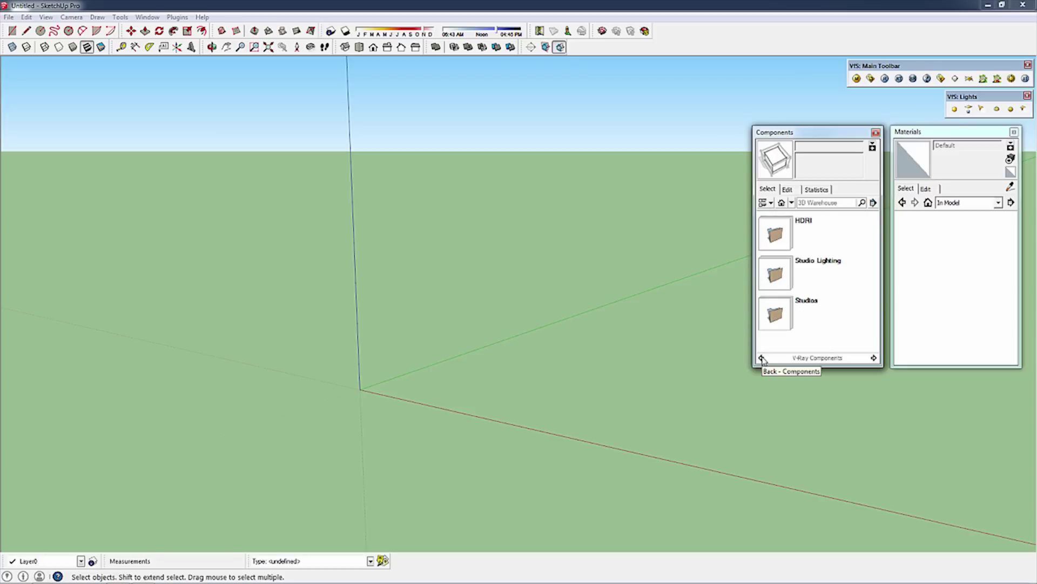
- Look through the material collections list, keeping In Model selected
click(983, 204)
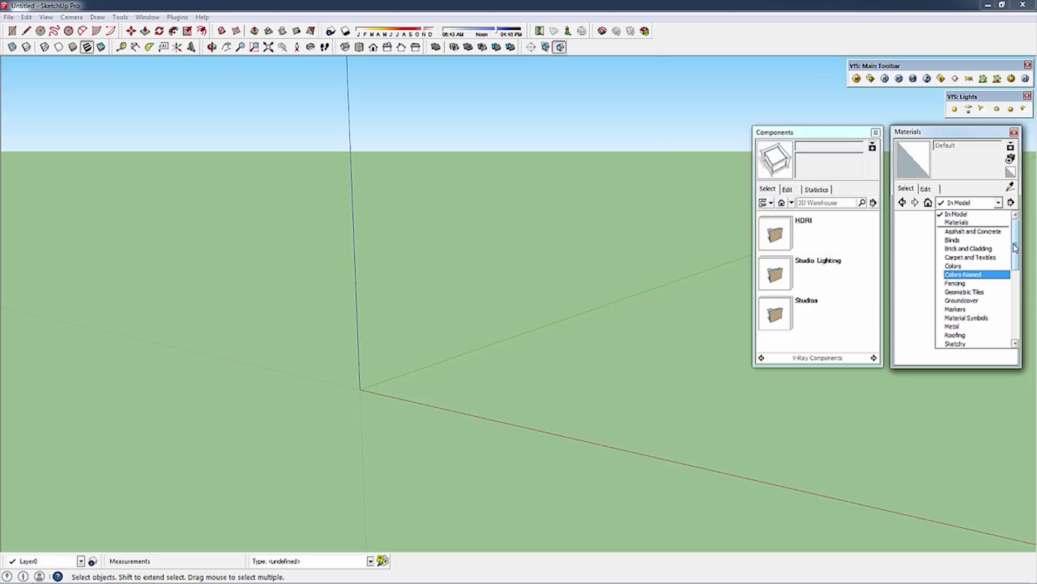
drag(1014, 247, 1022, 309)
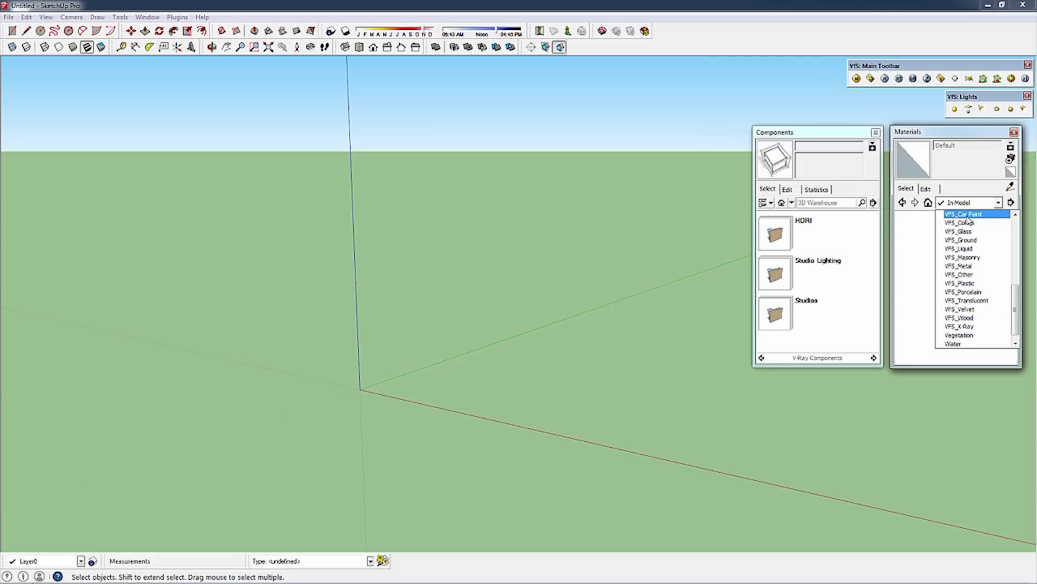
click(909, 334)
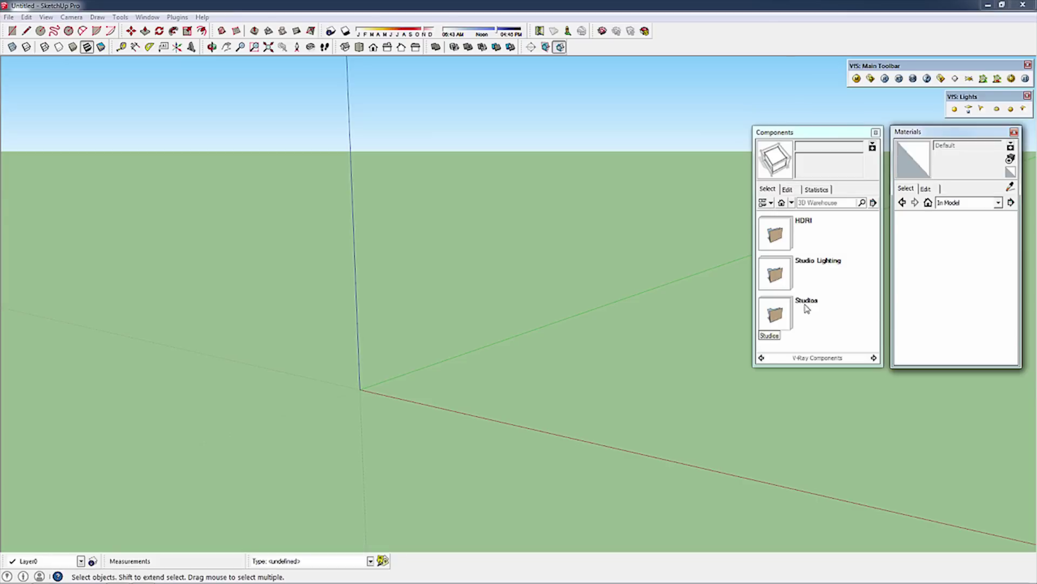
- Place the 1_360 Studio Wall component and scale it up five times
click(775, 315)
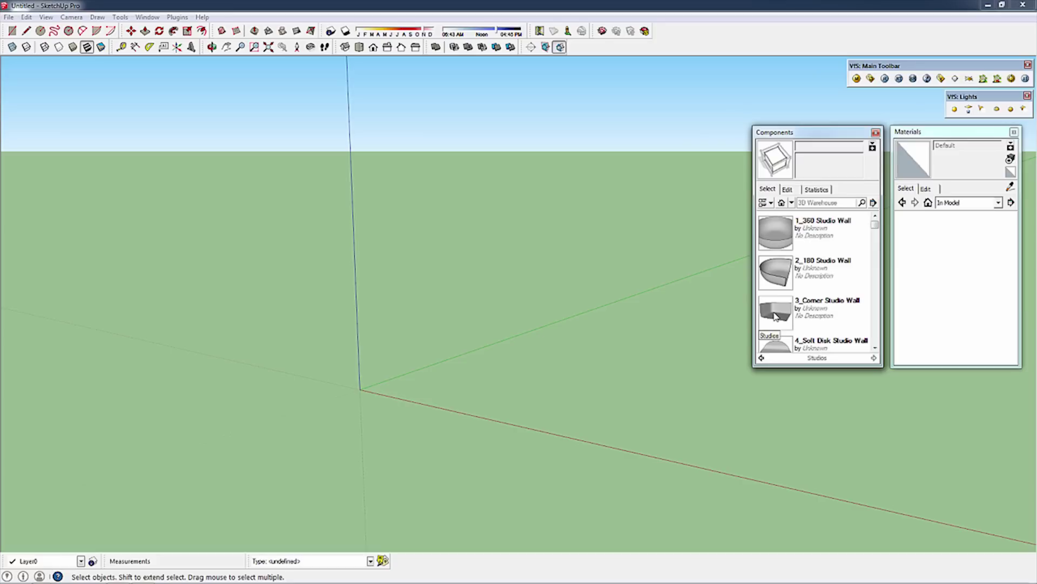
click(780, 243)
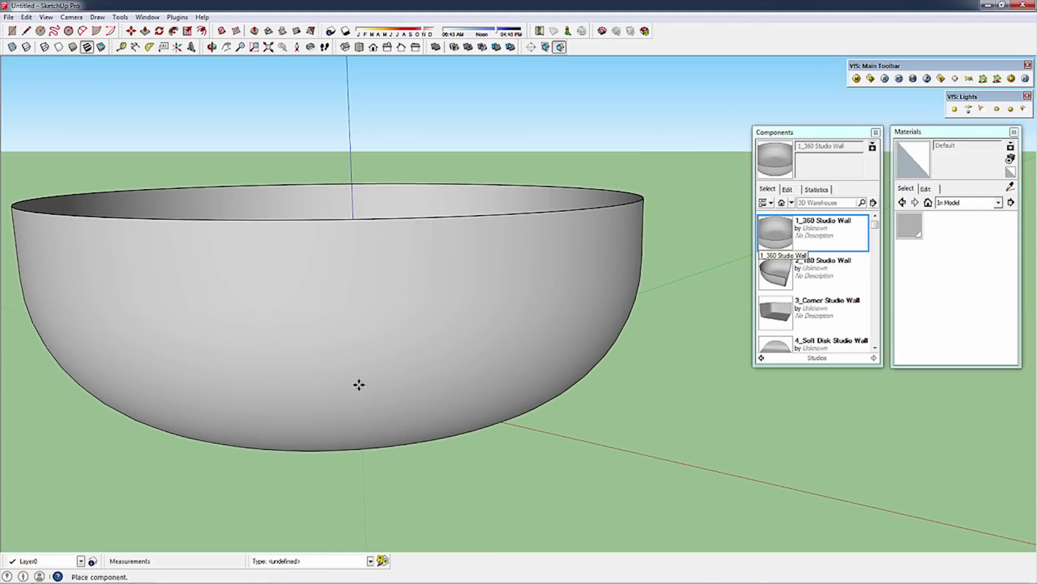
click(359, 384)
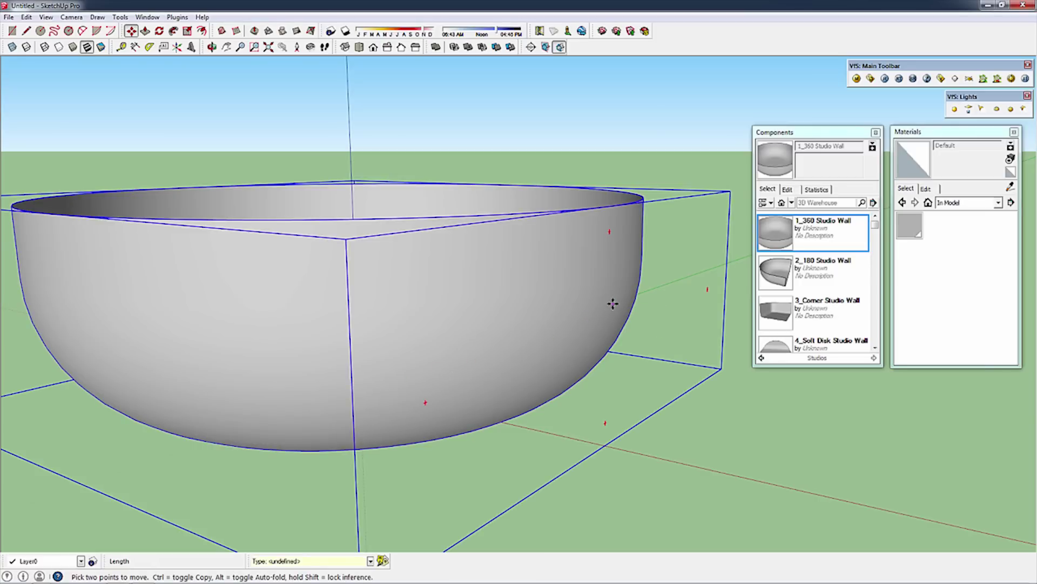
key(s)
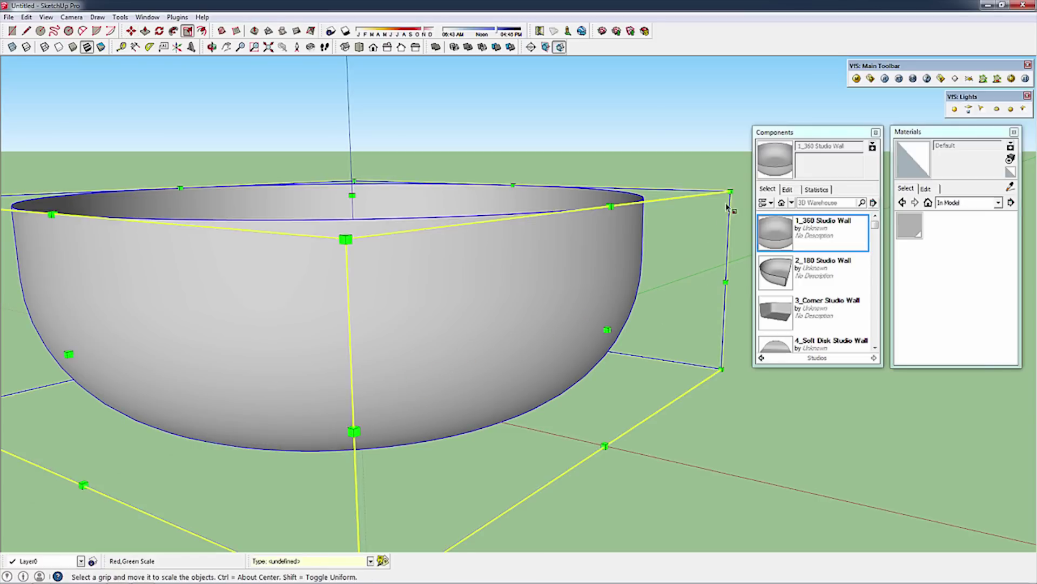
drag(731, 192, 752, 188)
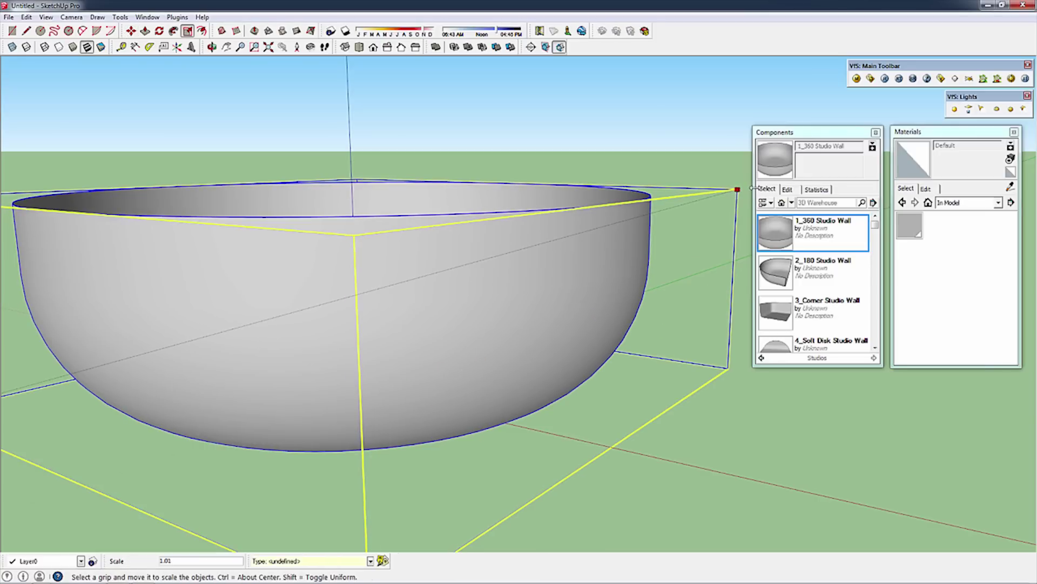
key(Return)
- Place the 9_Test Spheres component inside the enlarged studio wall
middle_drag(677, 210, 653, 291)
scroll(652, 292, down, 6)
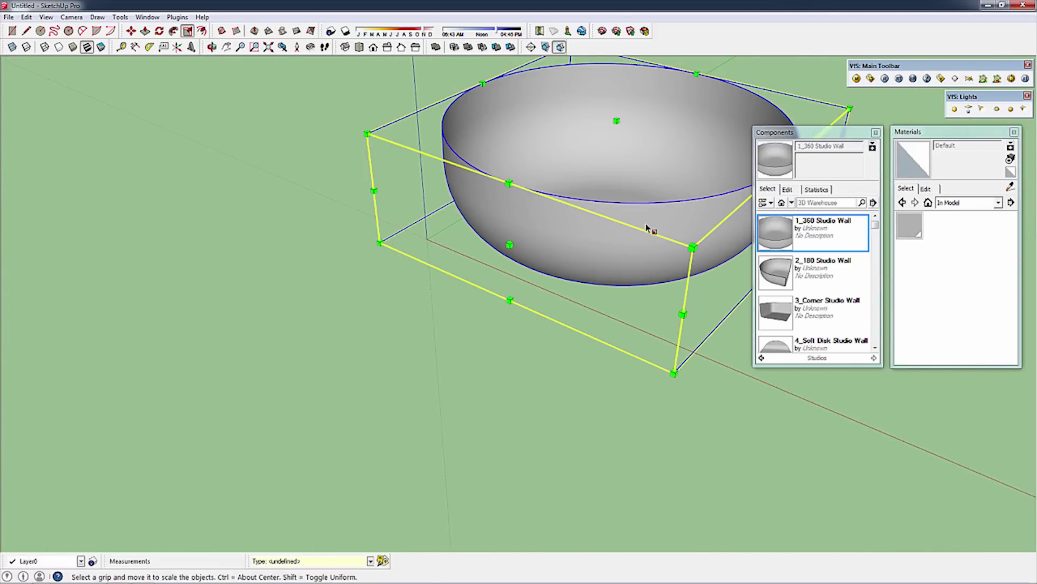
middle_drag(651, 229, 650, 313)
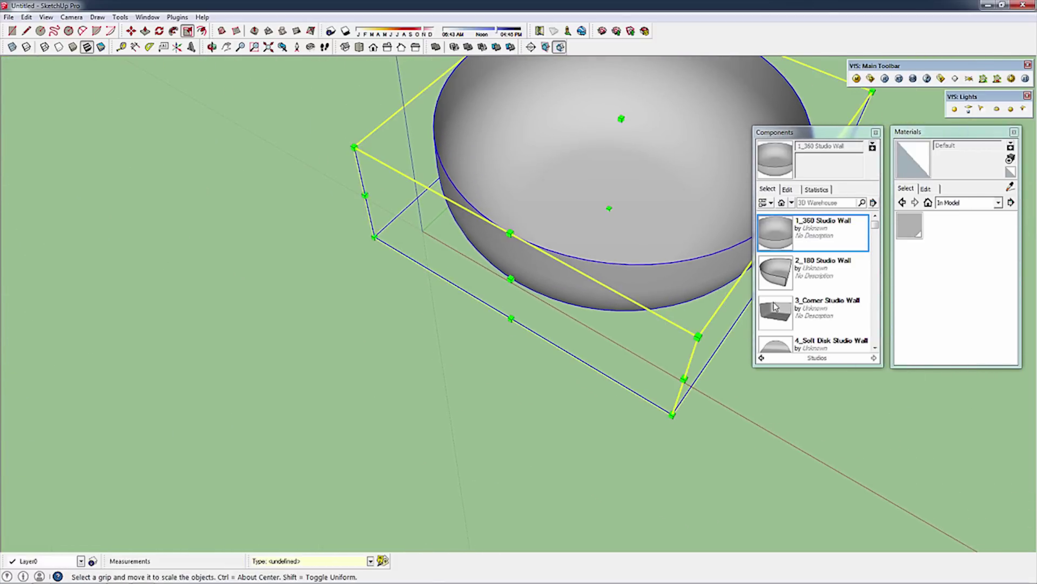
drag(874, 225, 888, 324)
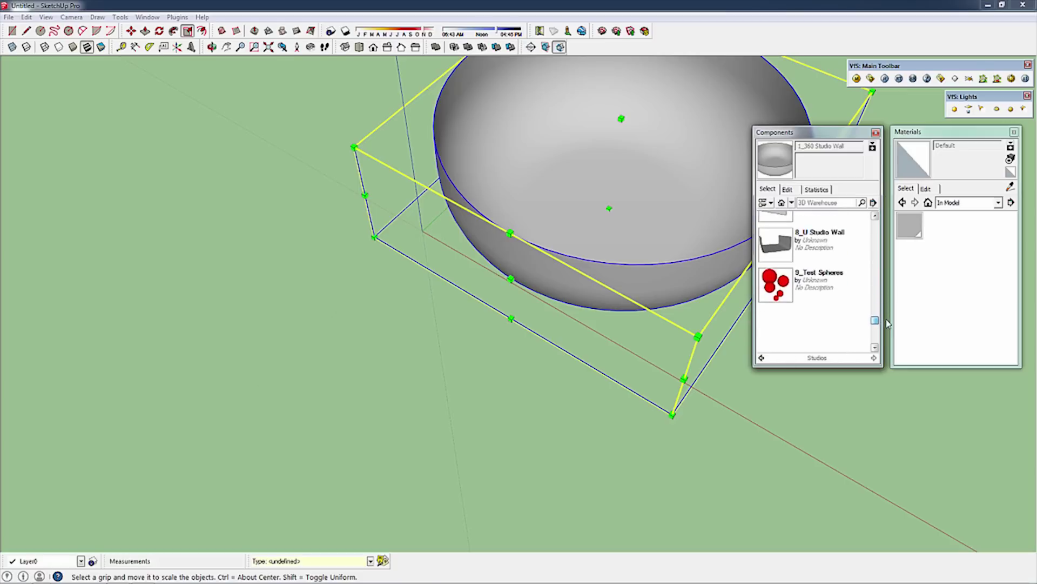
click(778, 293)
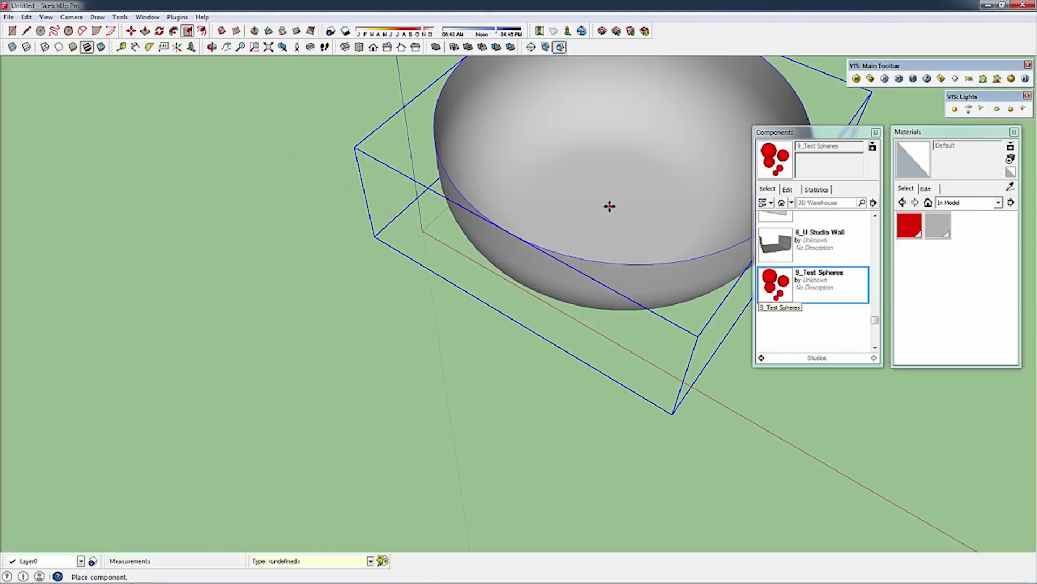
click(610, 206)
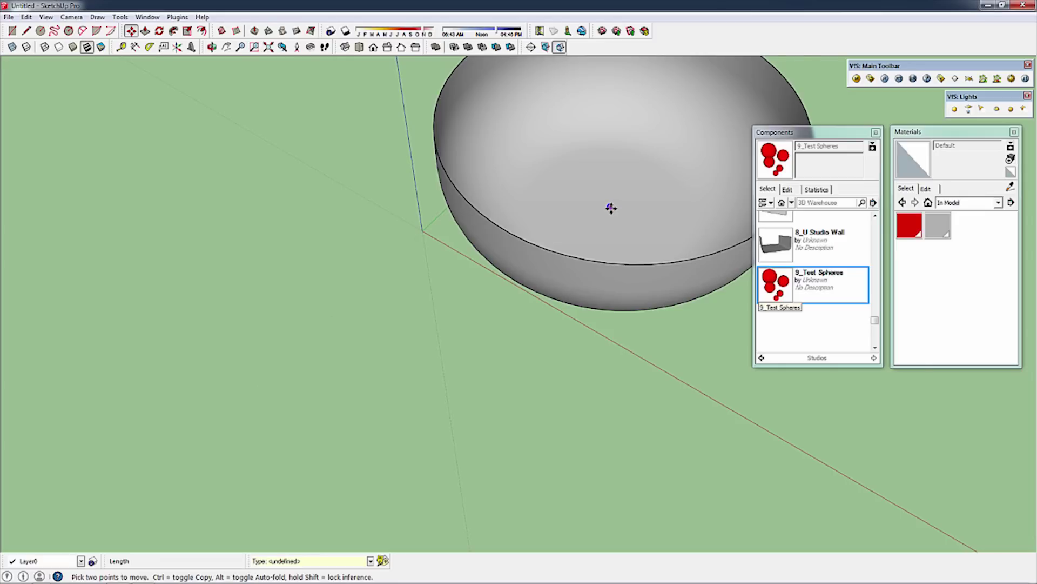
scroll(609, 206, up, 5)
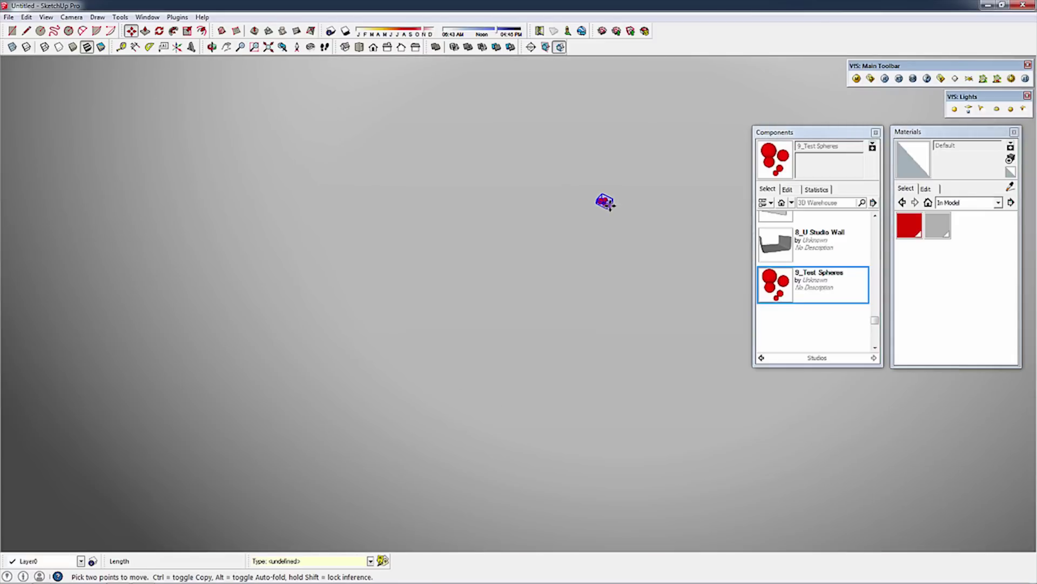
scroll(604, 198, up, 5)
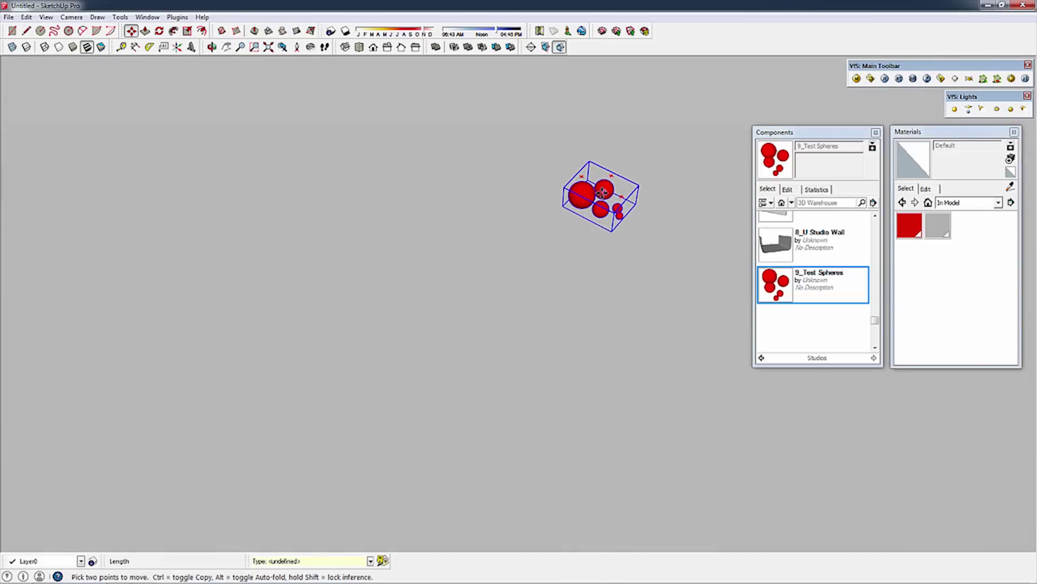
scroll(603, 192, up, 5)
- Explode the 9_Test Spheres group into five separate sphere objects
middle_drag(605, 192, 577, 167)
scroll(611, 189, up, 3)
key(space)
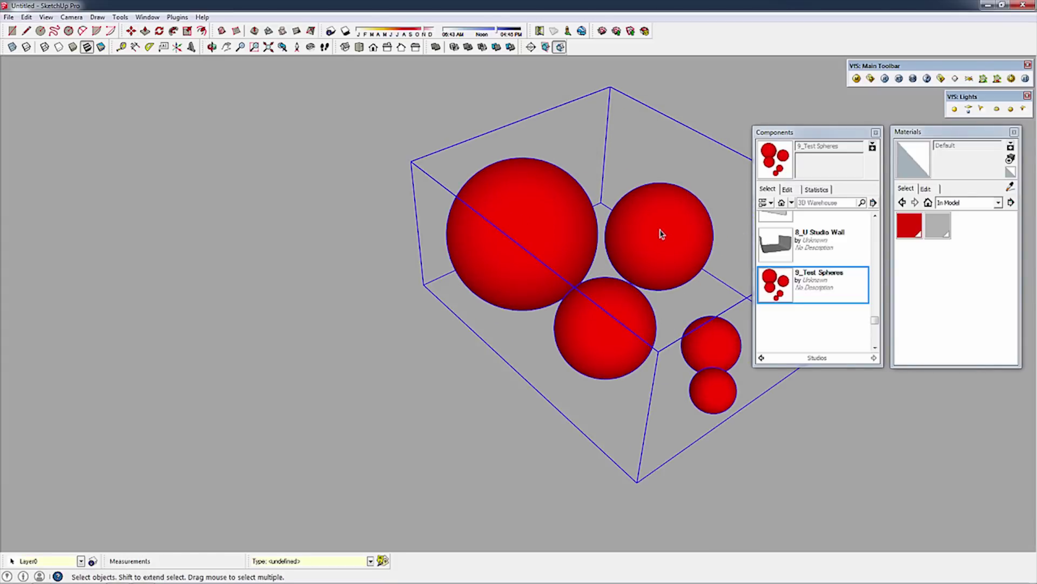
right_click(659, 236)
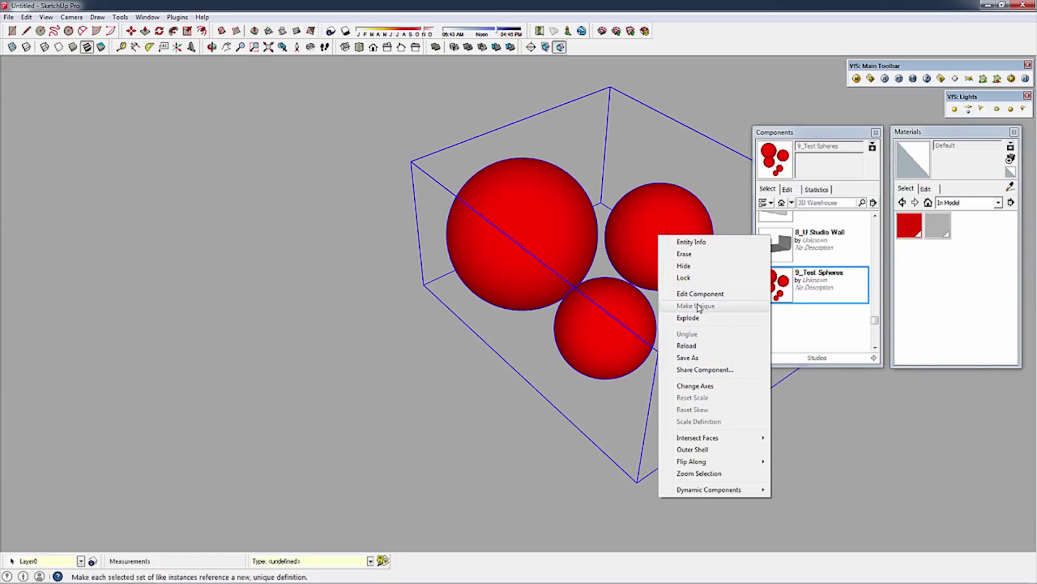
click(690, 319)
middle_drag(718, 359, 627, 281)
scroll(659, 286, up, 3)
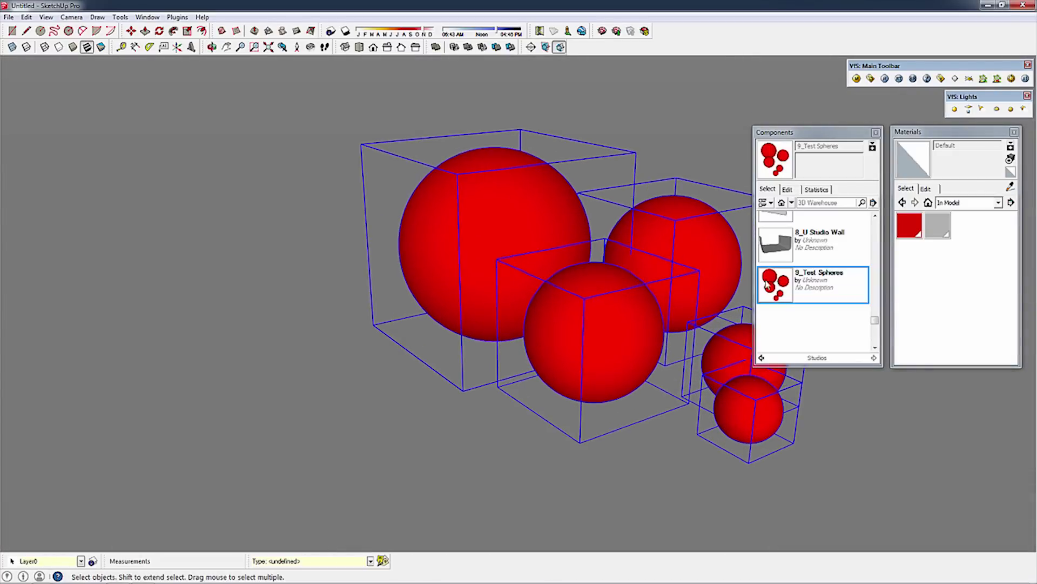
click(808, 326)
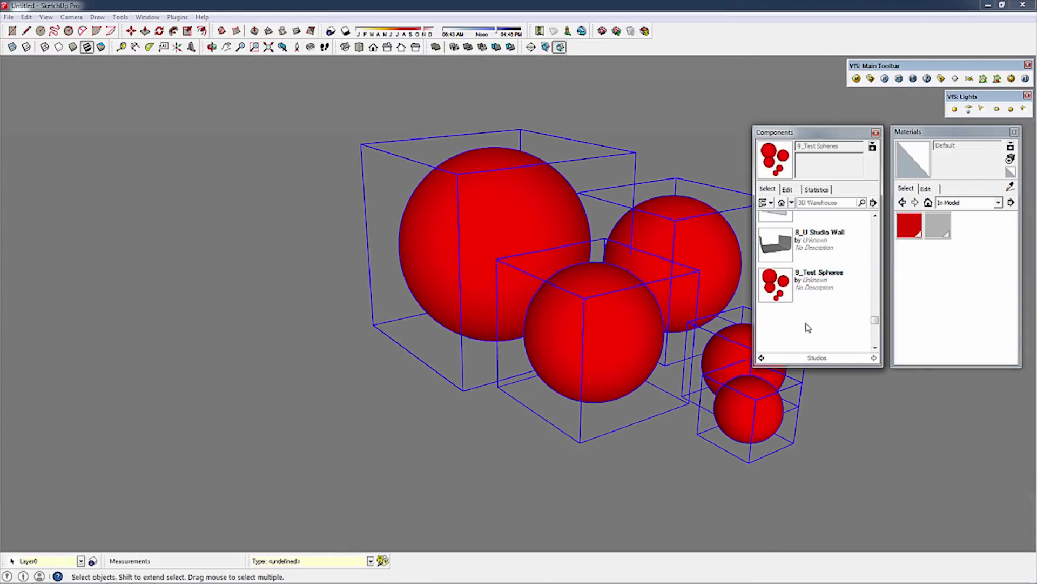
- Apply the Interior 01_Test_Quality_Interior preset in the V-Ray option editor
click(871, 79)
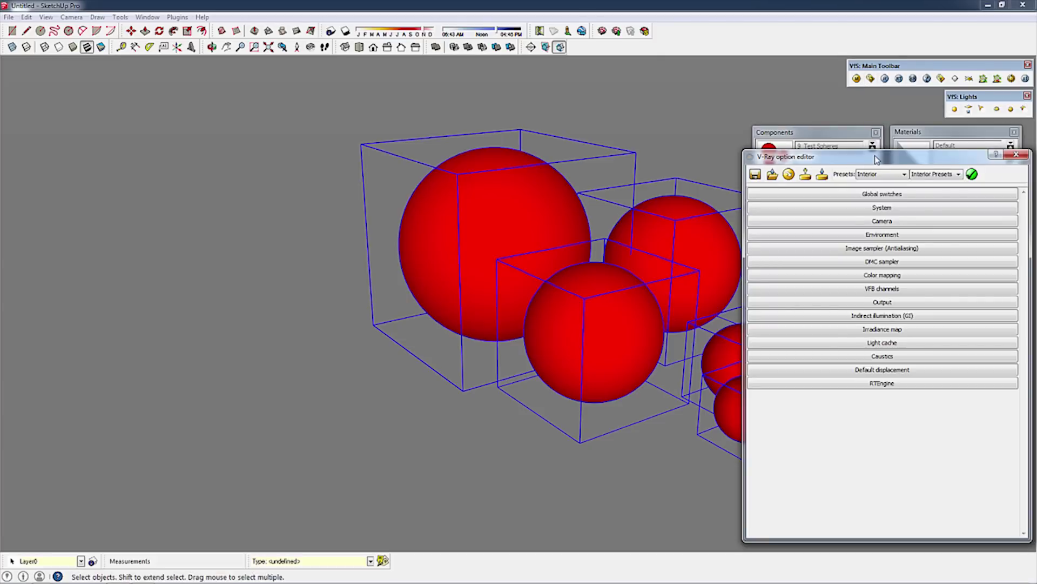
drag(876, 160, 506, 76)
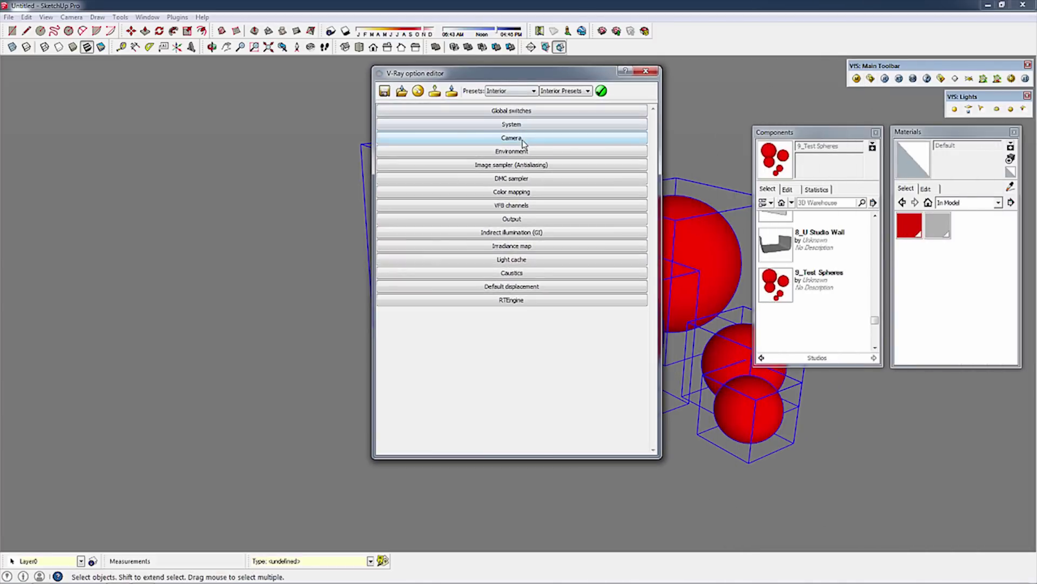
click(517, 92)
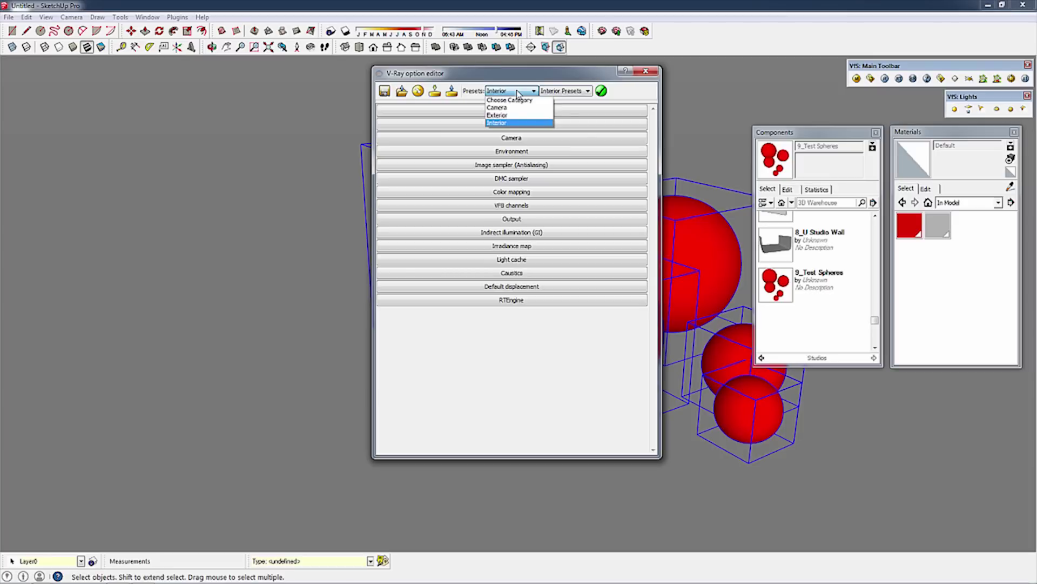
click(512, 123)
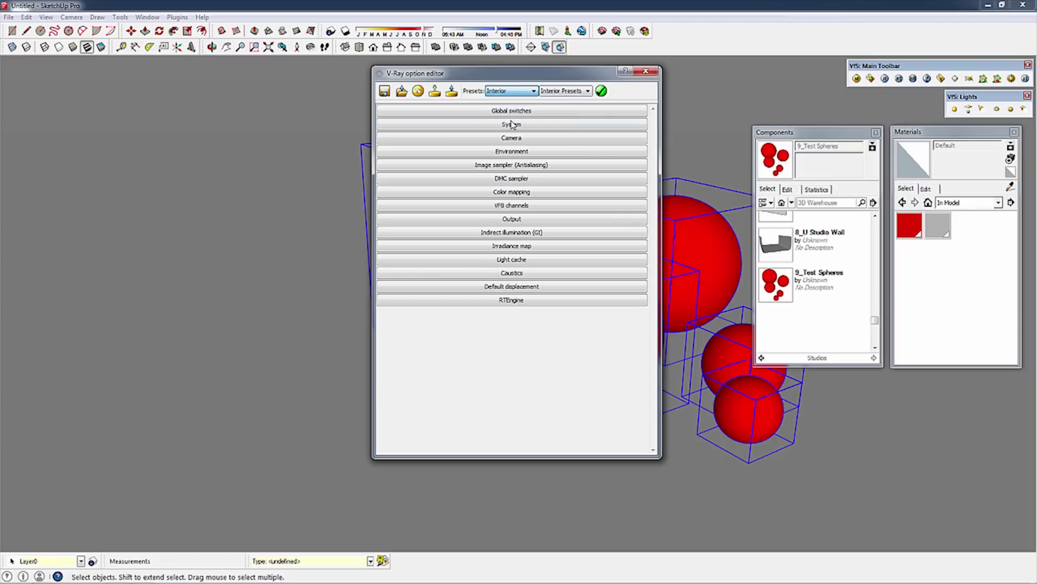
click(565, 90)
click(563, 108)
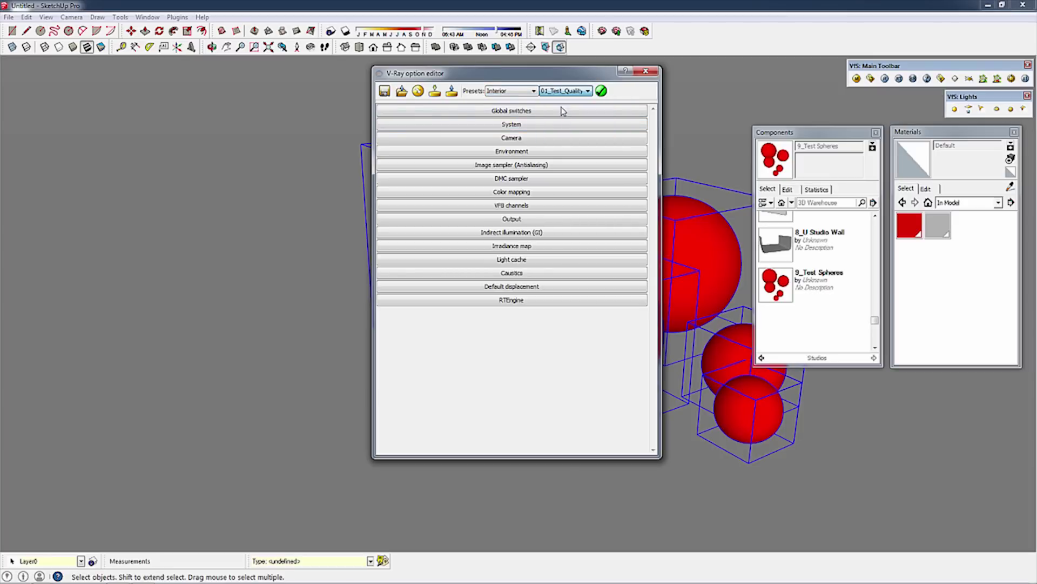
click(601, 92)
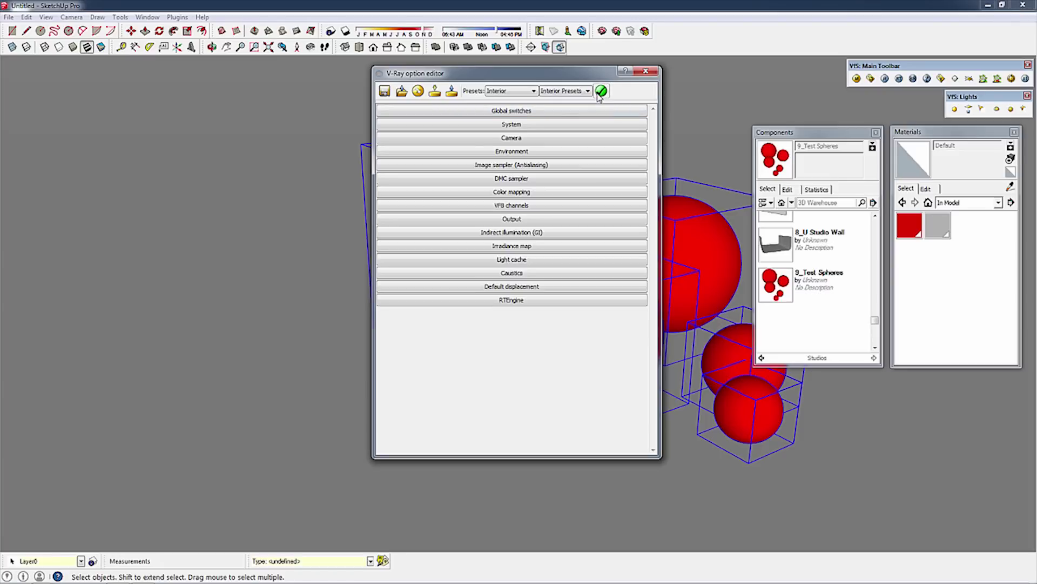
- Set V-Ray output to 1280x720 aspect with both ratios locked and width 800
click(516, 219)
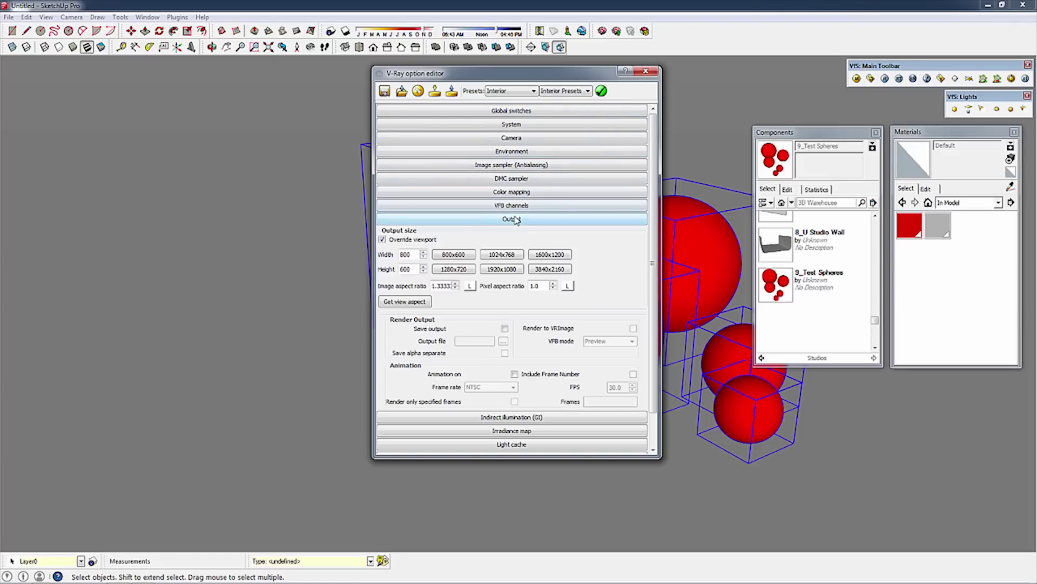
click(458, 272)
click(471, 288)
click(567, 286)
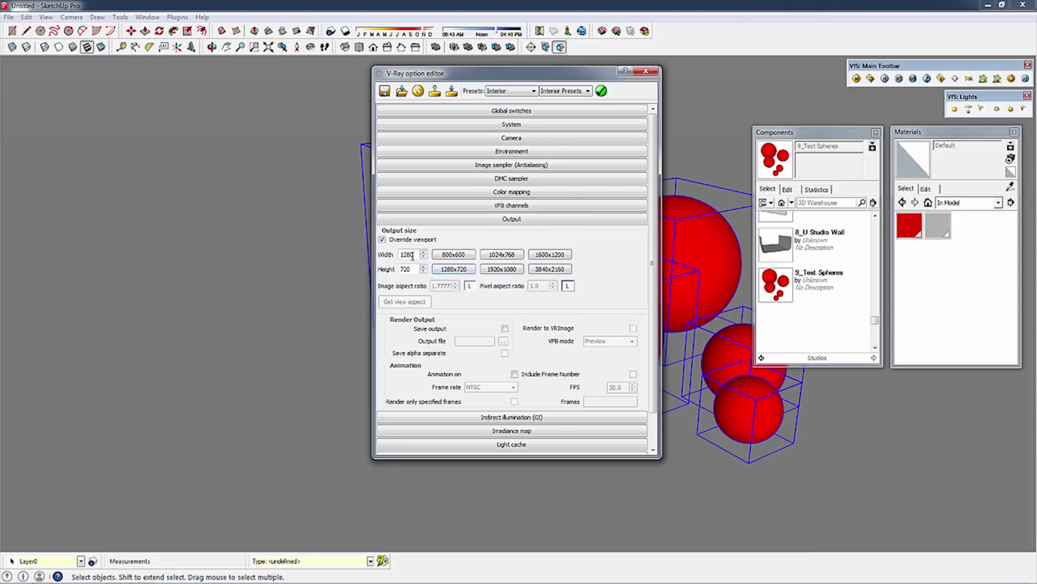
drag(414, 254, 389, 254)
text(800)
click(562, 221)
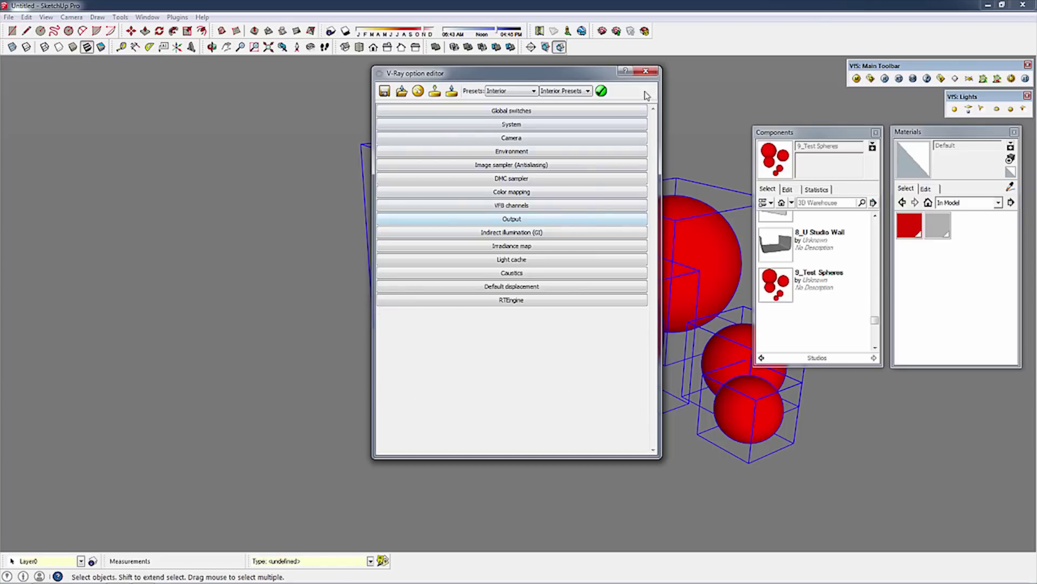
click(646, 71)
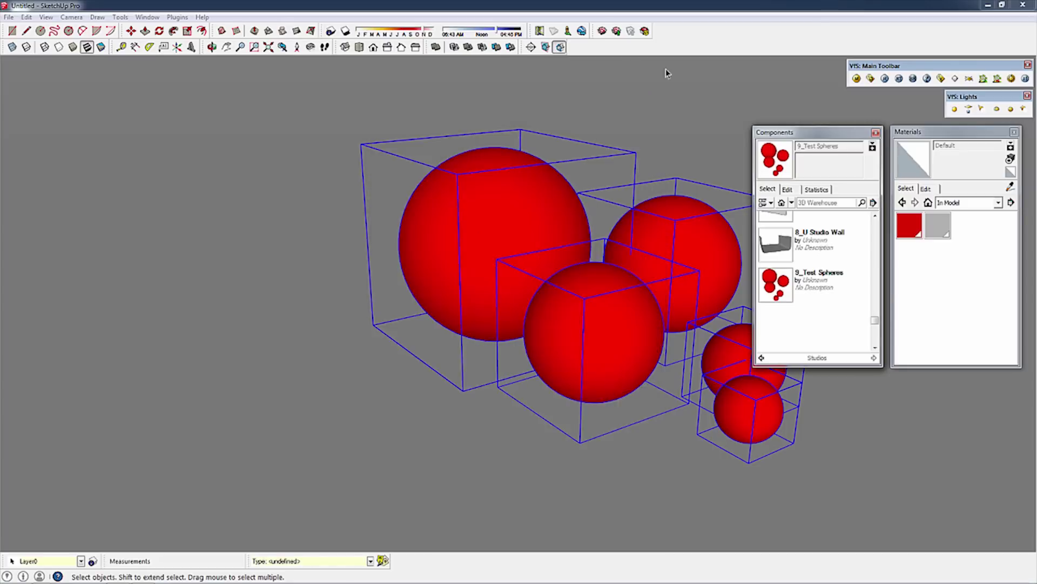
- Start a V-Ray RT render of the red test spheres
click(899, 79)
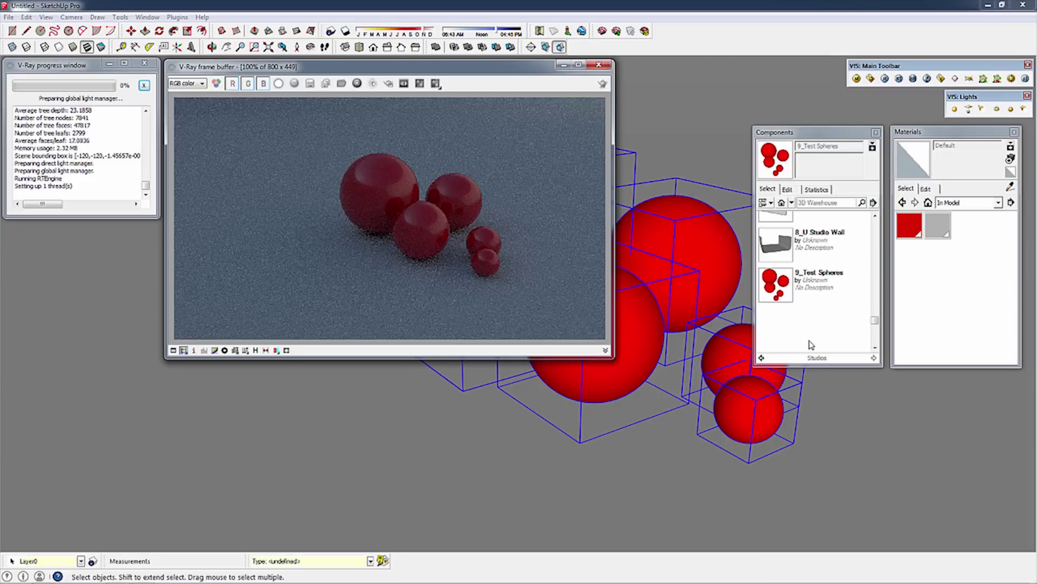
- Place the Studio-1 HDRI dome from the V-Ray Components HDRI folder
click(761, 358)
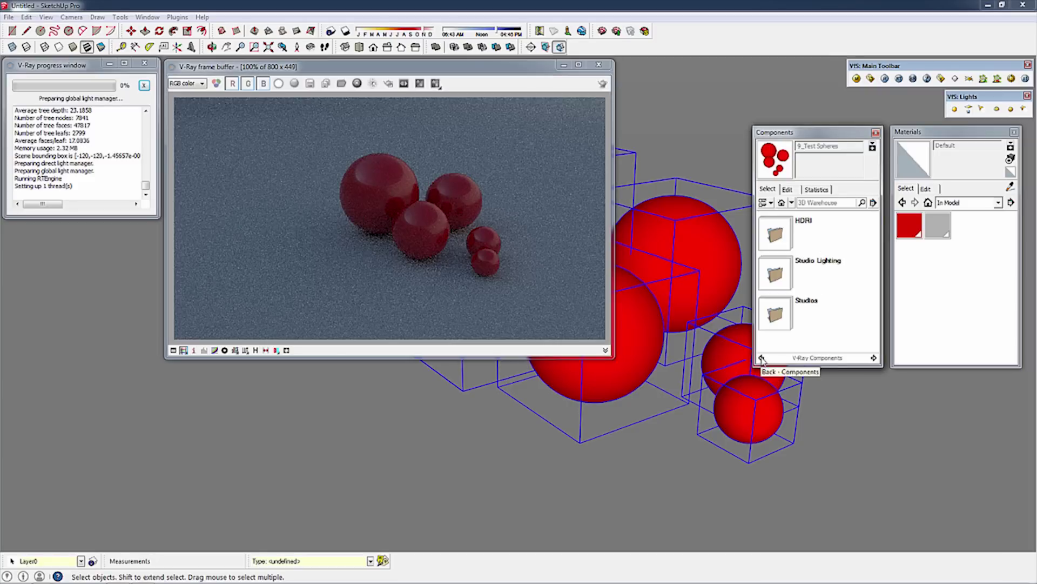
click(787, 240)
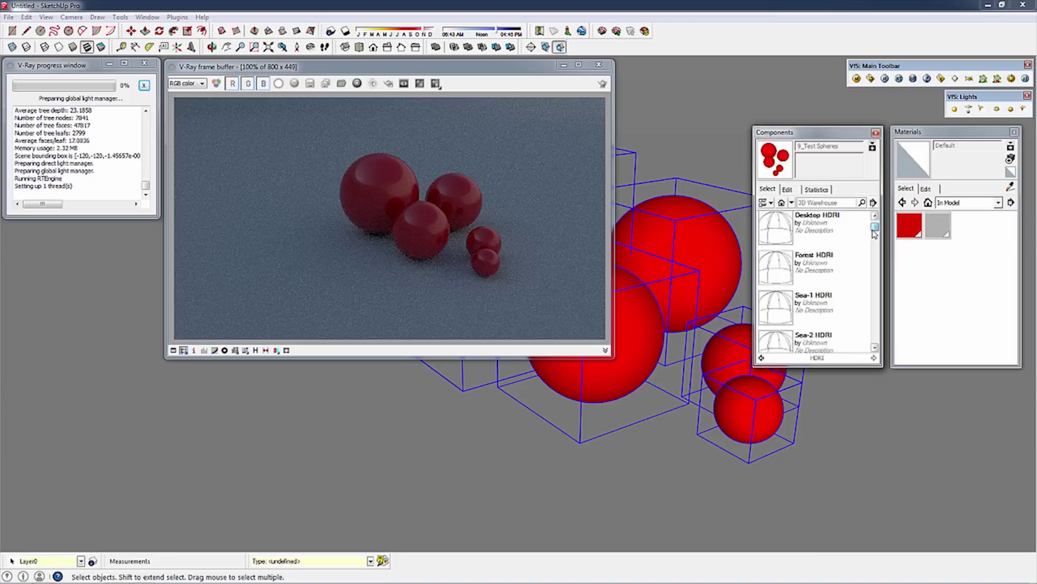
drag(874, 230, 875, 272)
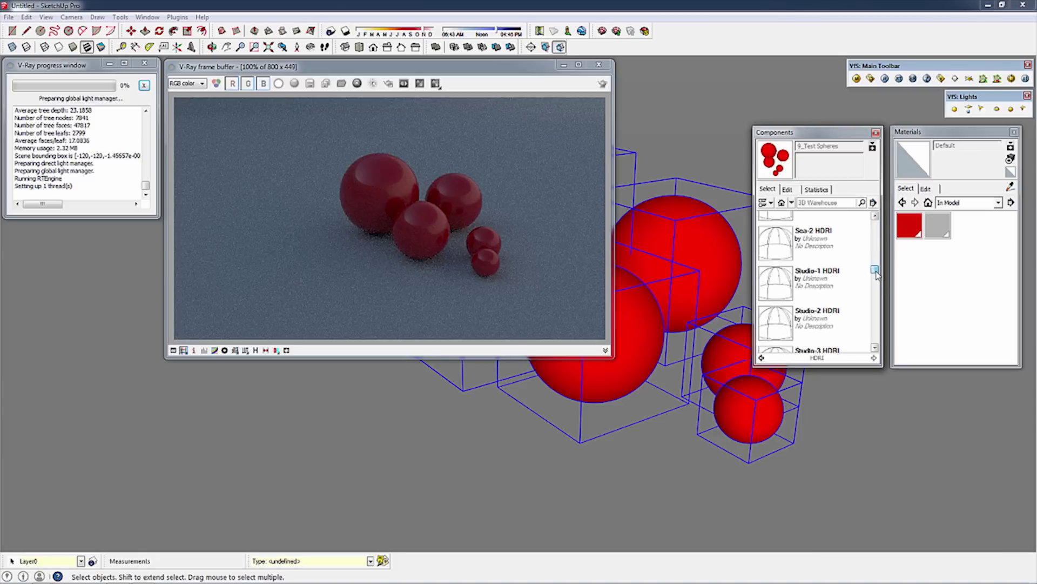
click(775, 282)
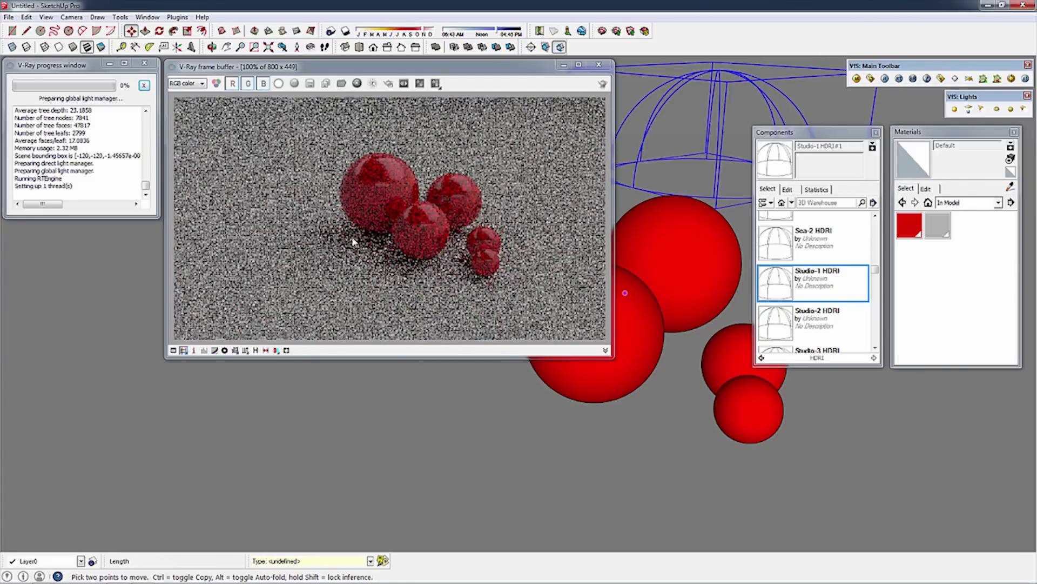
- Turn off the Environment GI skylight and background reflection/refraction overrides
click(871, 80)
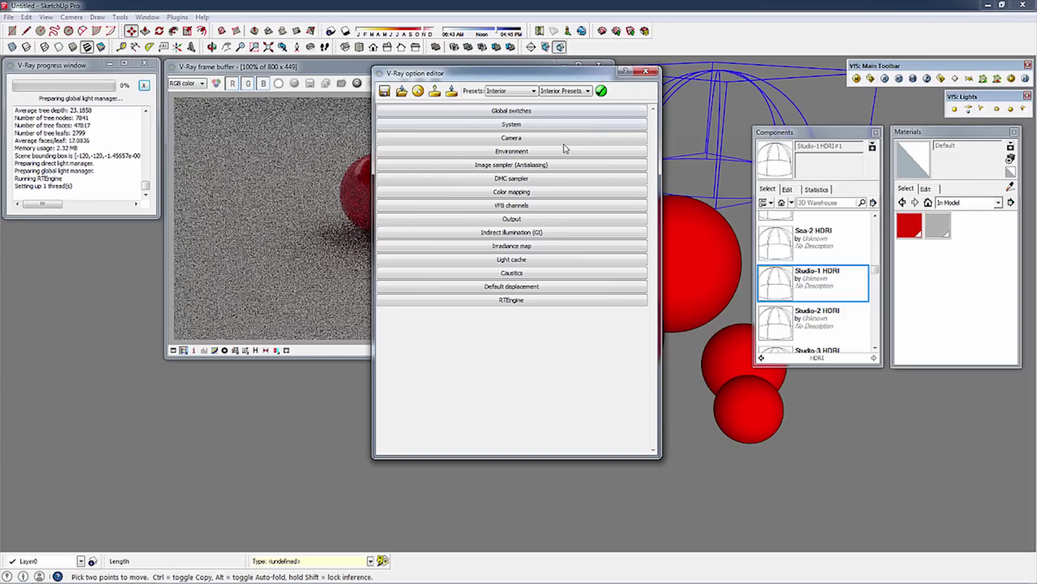
click(515, 155)
click(399, 174)
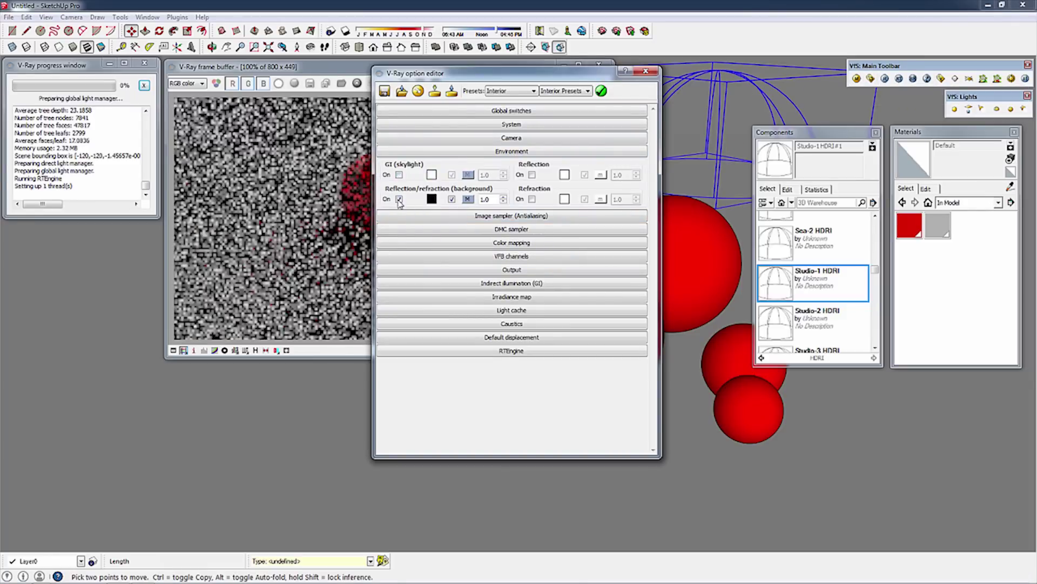
click(399, 198)
click(518, 154)
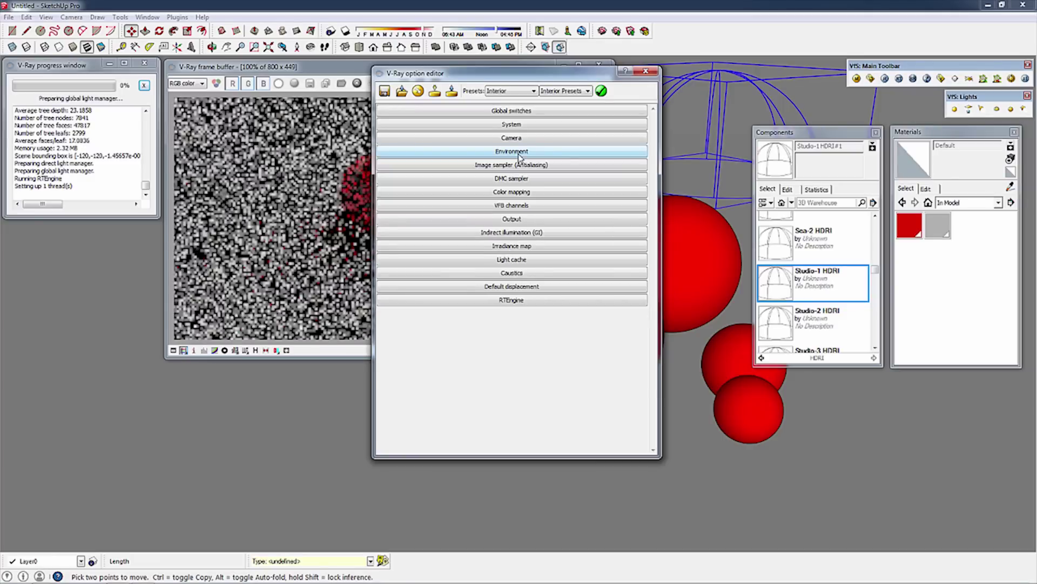
click(646, 71)
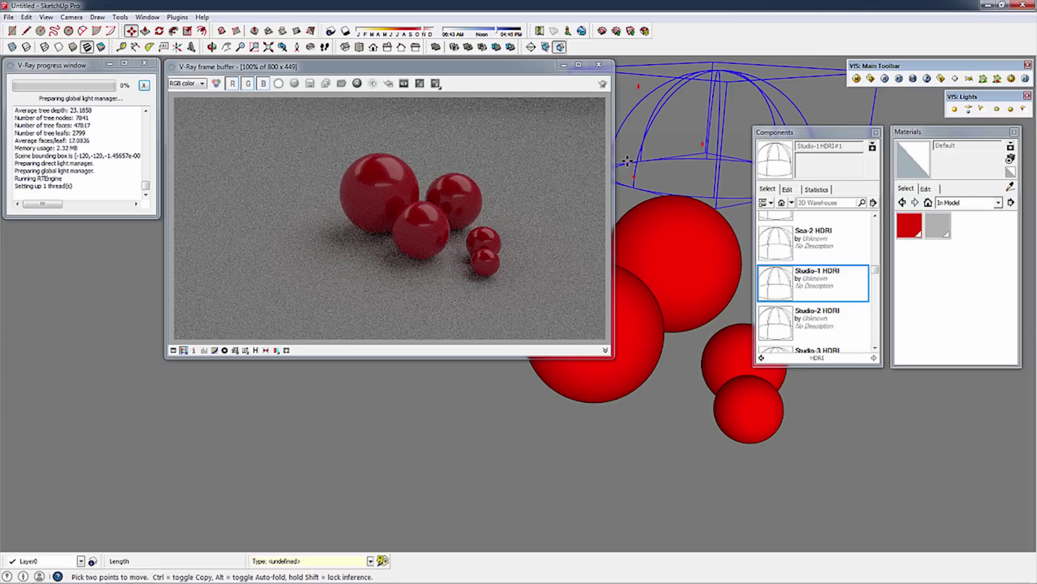
- Add Car_Paint_Orange, Moto Green paint and Car_Paint_Black from VFS_Car Paint to the model
click(961, 204)
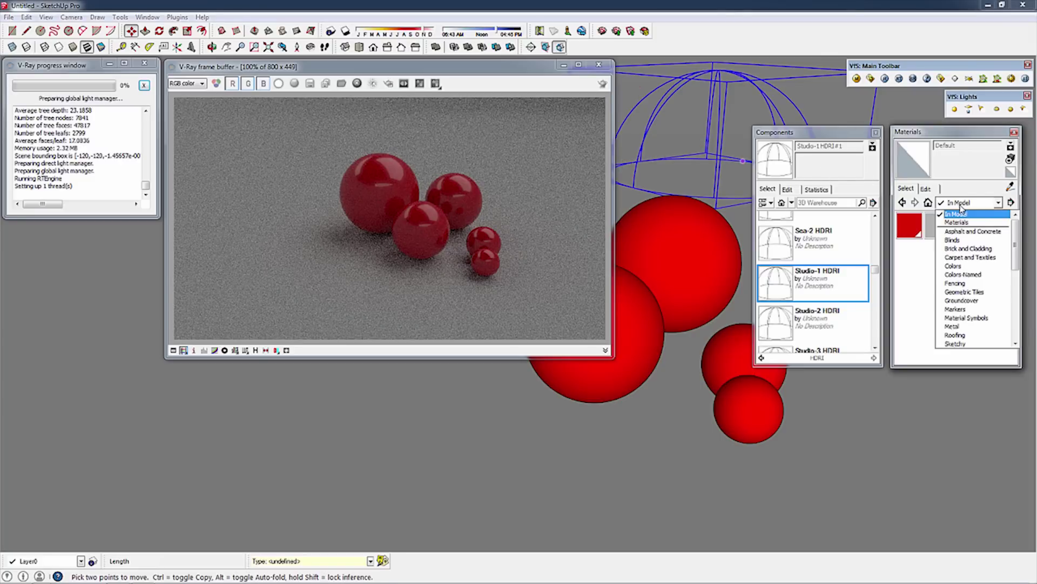
drag(1015, 233, 1017, 279)
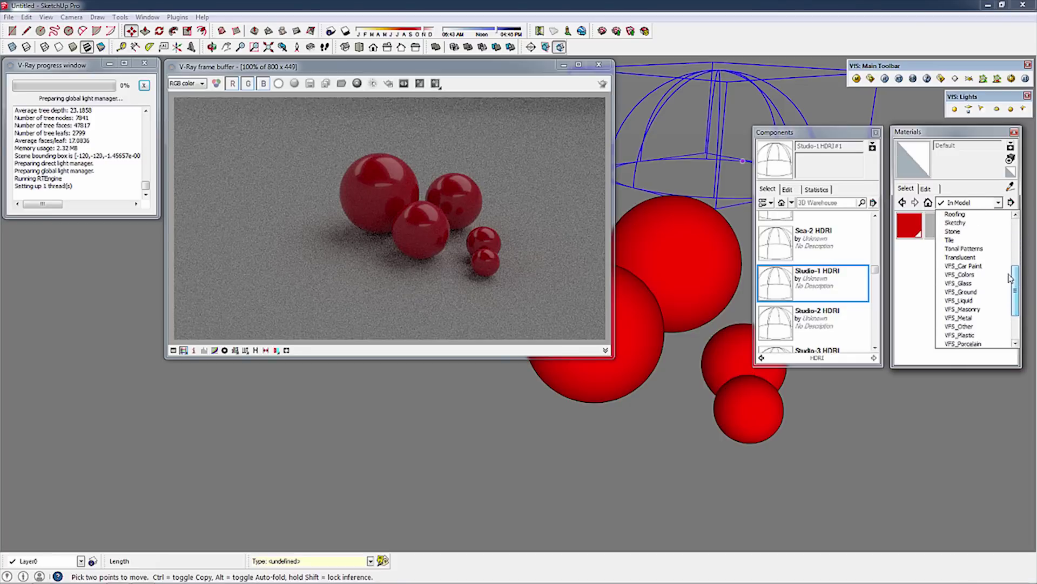
click(967, 266)
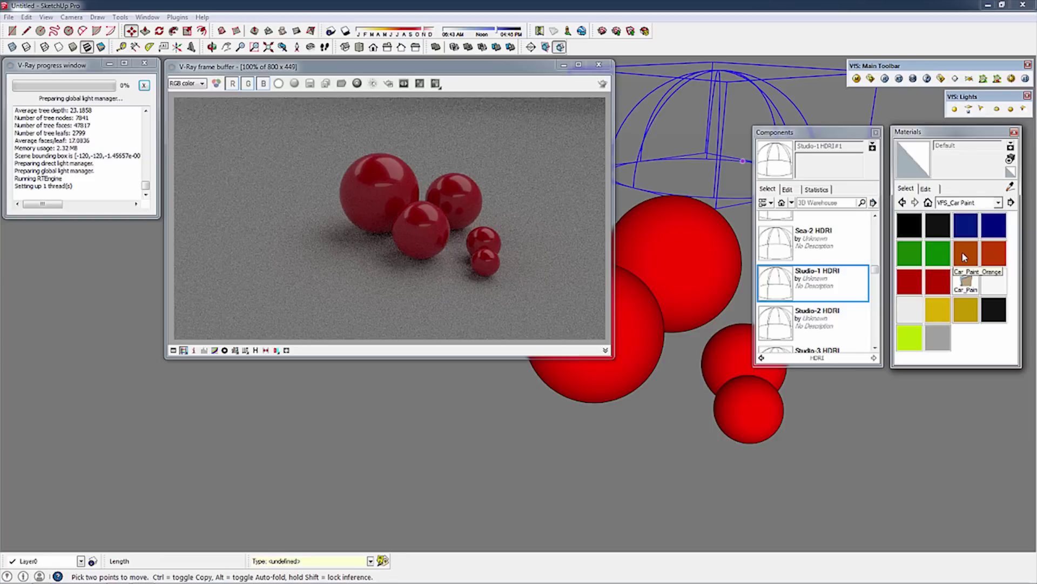
right_click(965, 258)
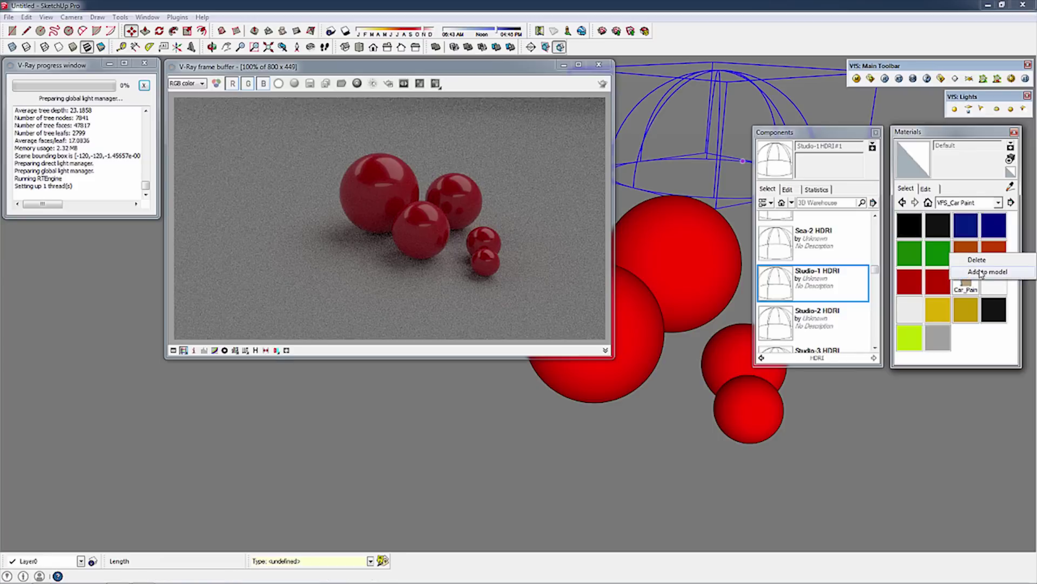
click(980, 272)
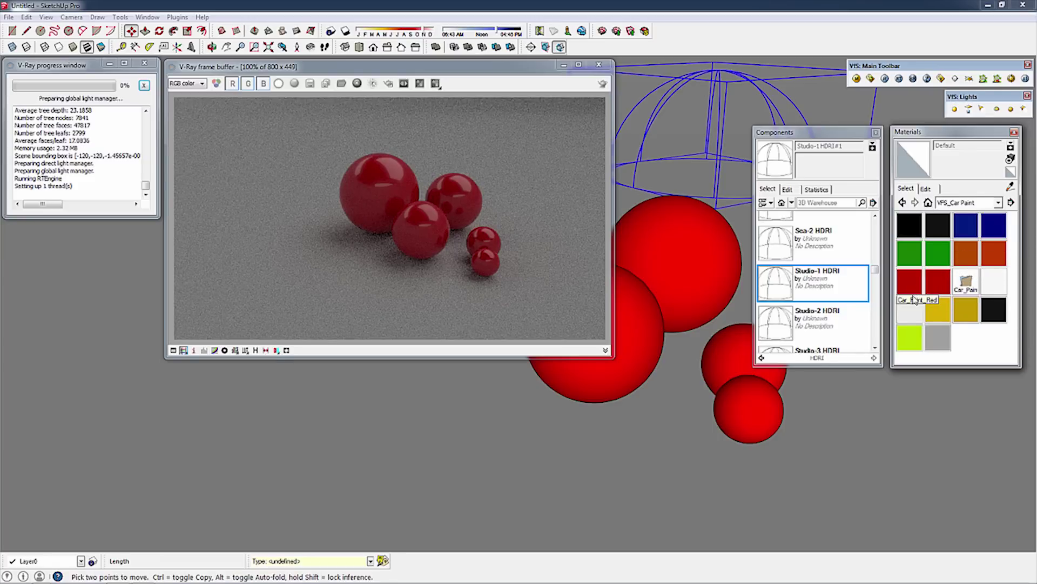
right_click(909, 336)
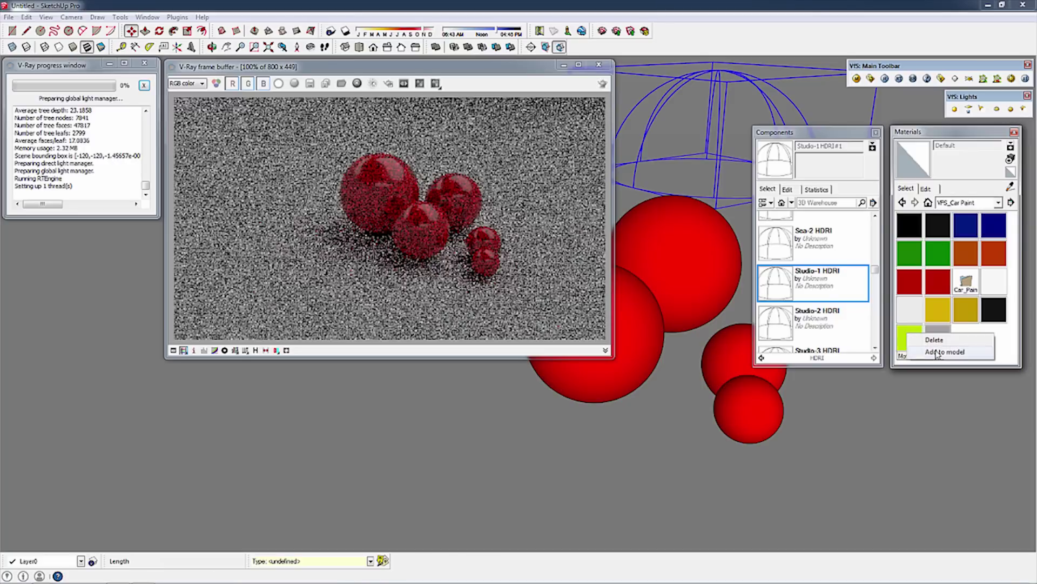
click(937, 352)
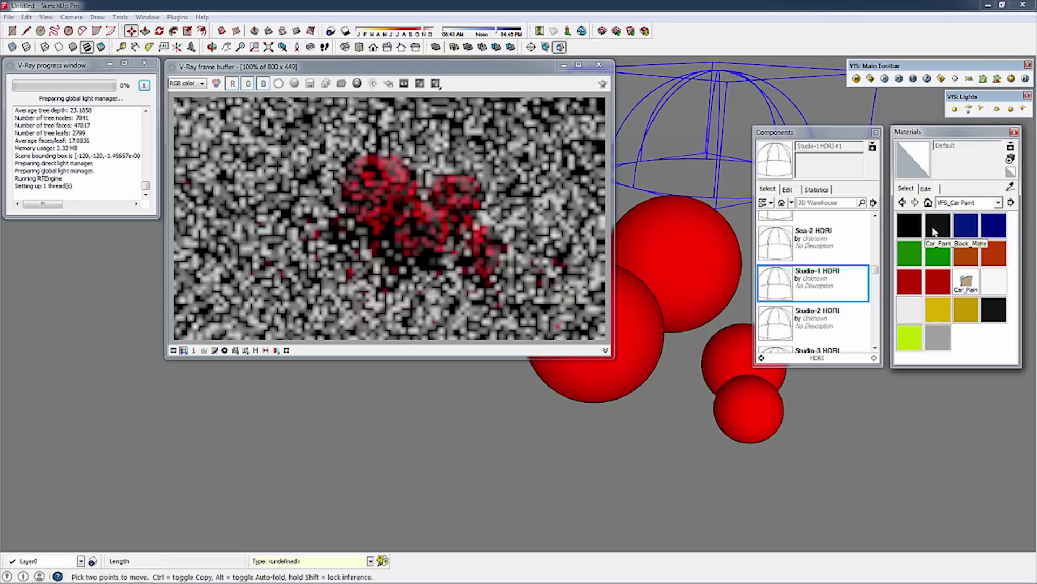
right_click(914, 233)
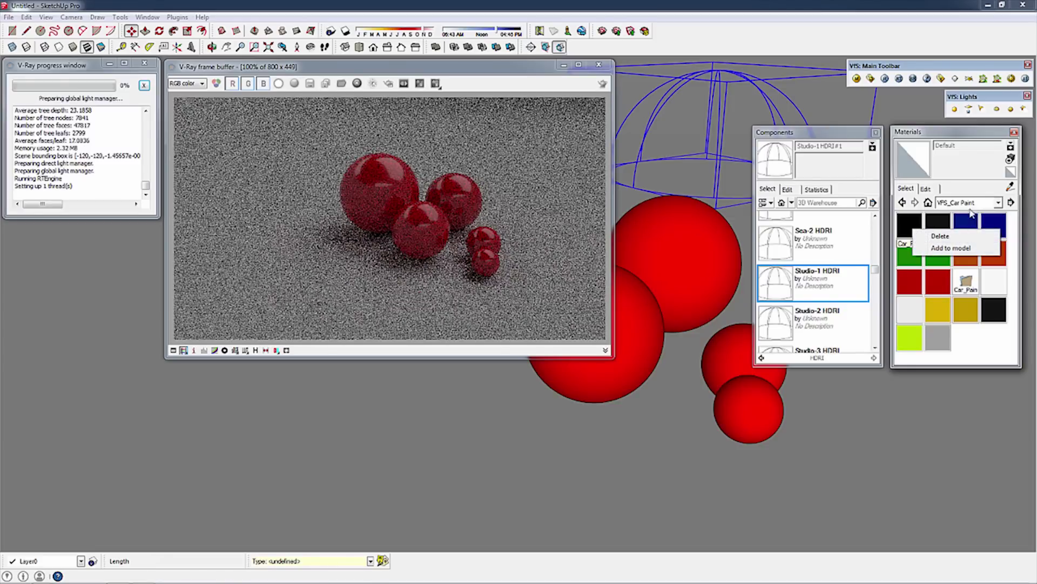
click(971, 205)
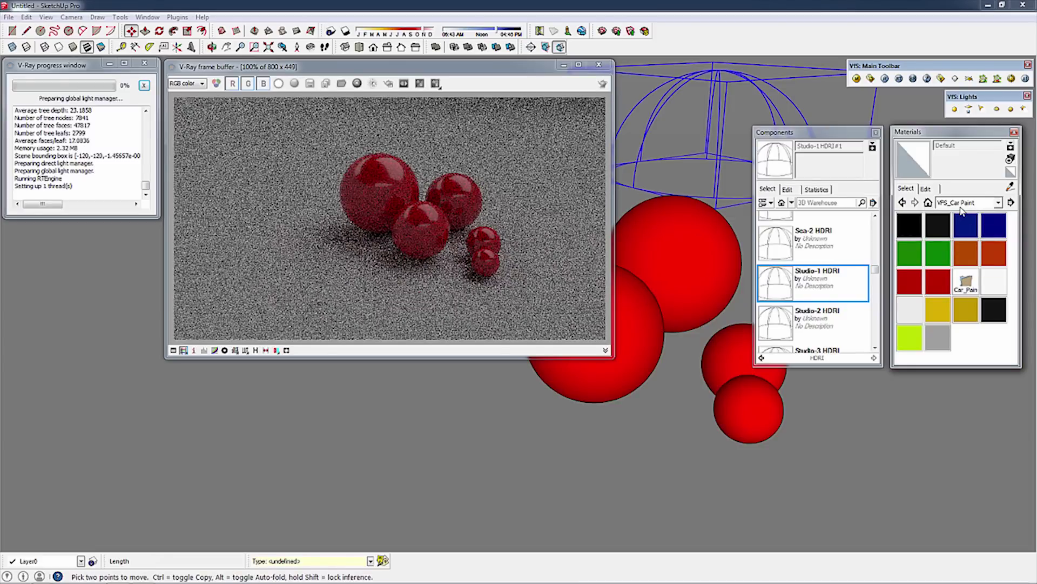
- Add the Metal_Gold material from the VFS_Metal collection to the model
click(962, 209)
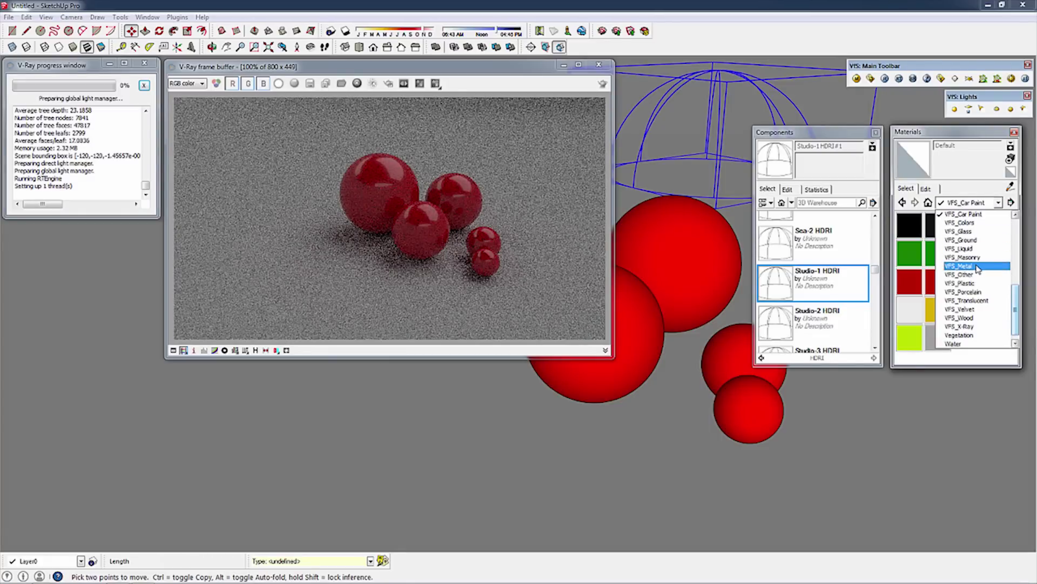
click(975, 266)
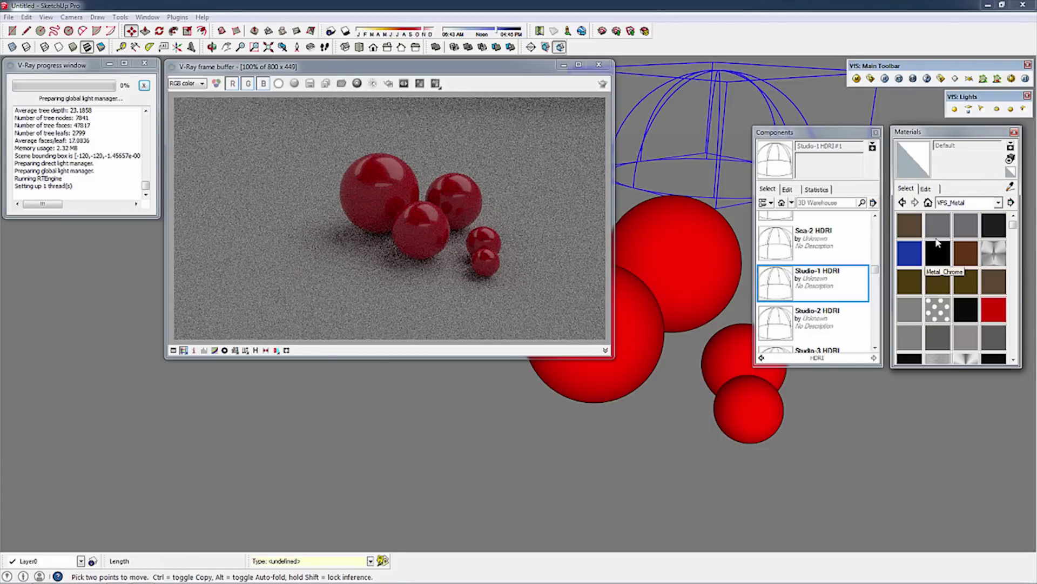
right_click(935, 273)
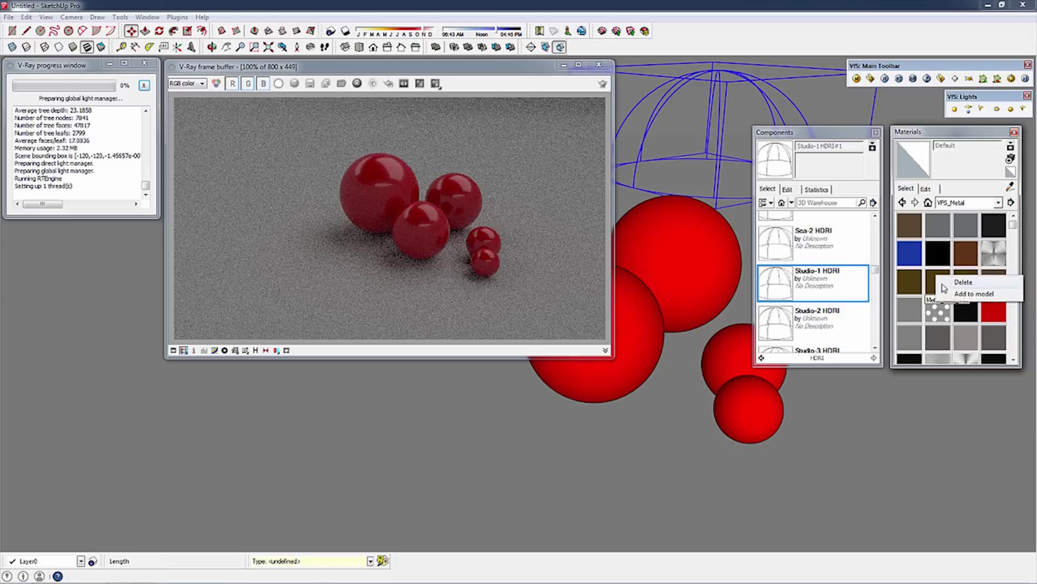
click(951, 294)
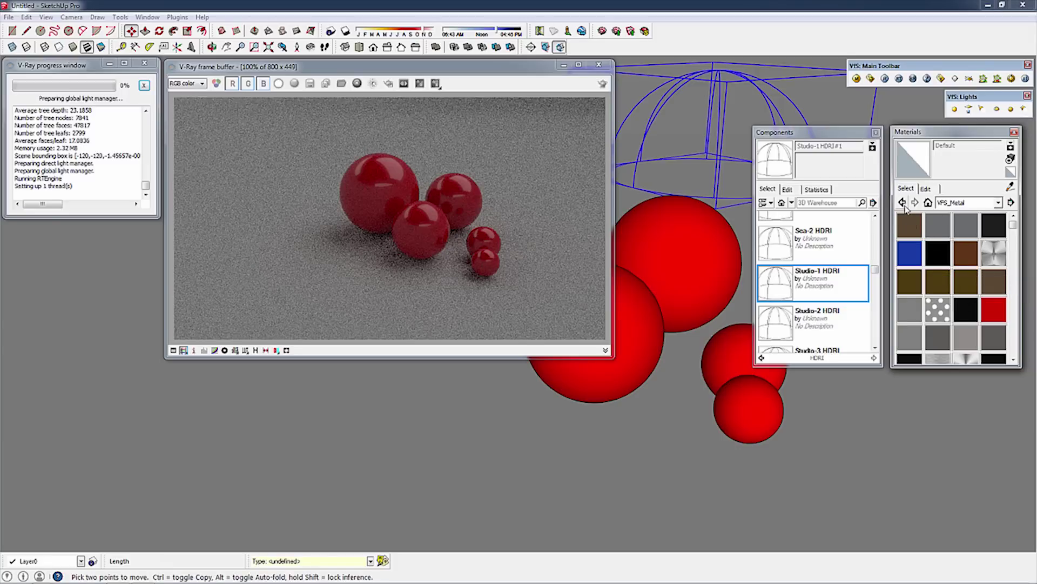
- Add Gem_Ruby from the VFS_Glass collection to the model
click(903, 202)
click(999, 202)
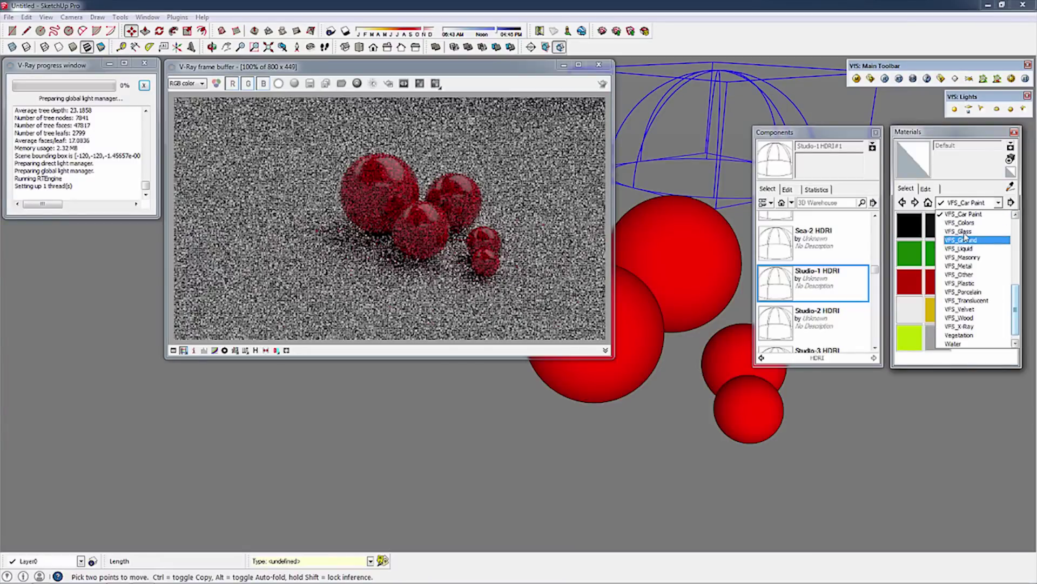
click(960, 231)
right_click(943, 258)
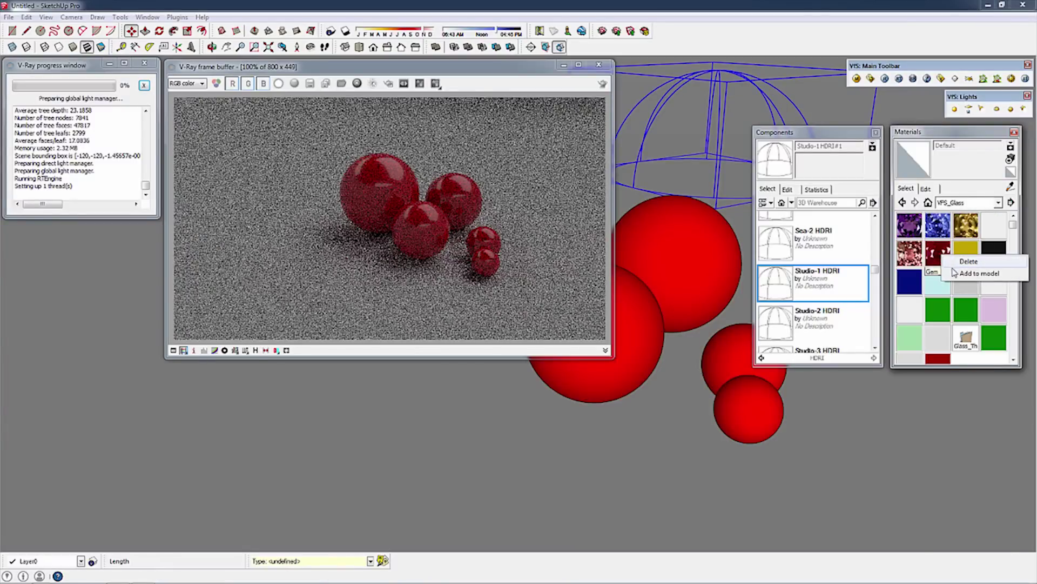
click(952, 273)
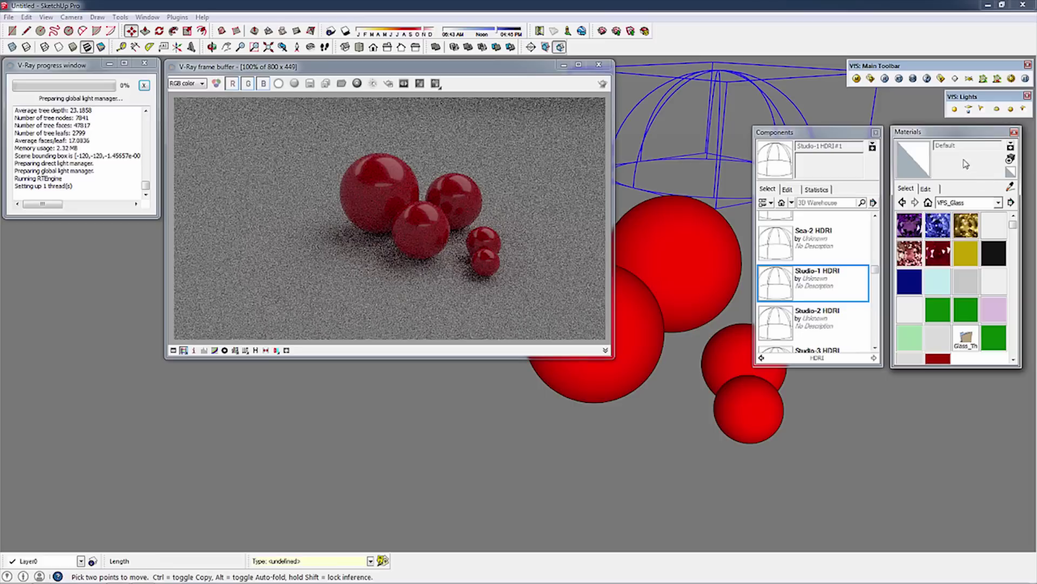
- Paint the upper large sphere with Car_Paint_Black from the V-Ray material editor
click(858, 80)
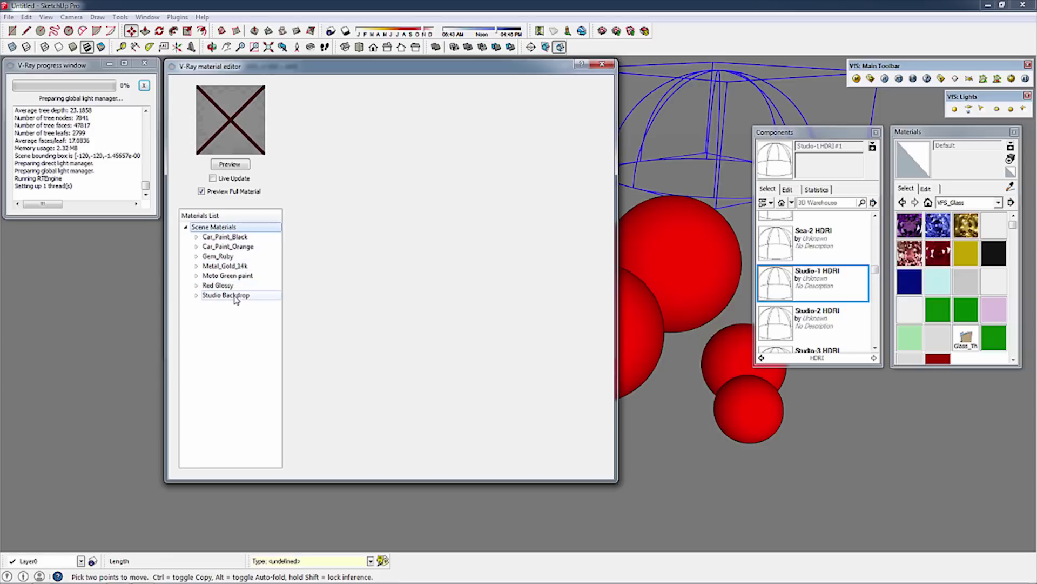
click(218, 285)
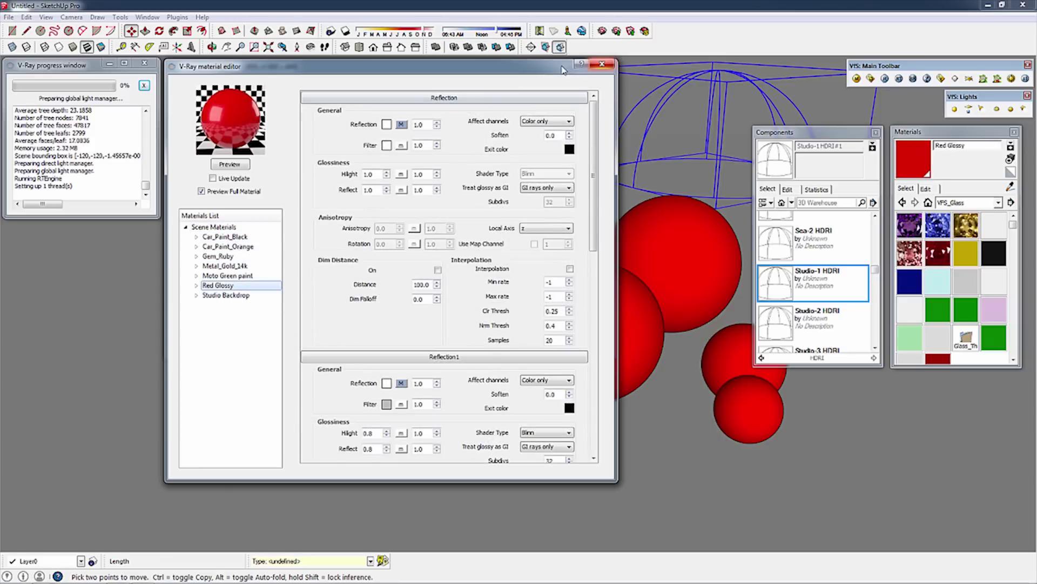
drag(522, 79, 385, 105)
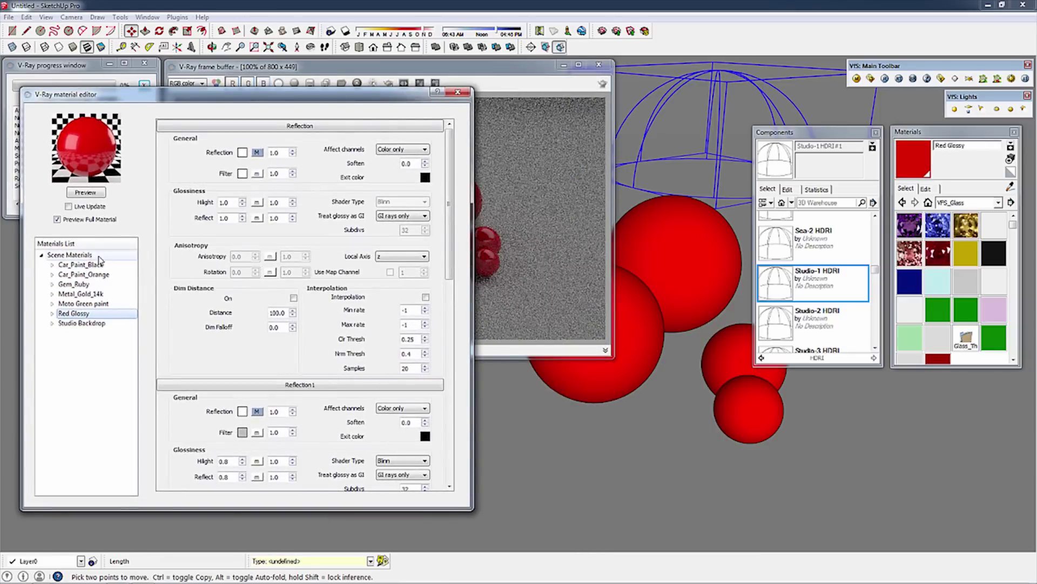
click(80, 265)
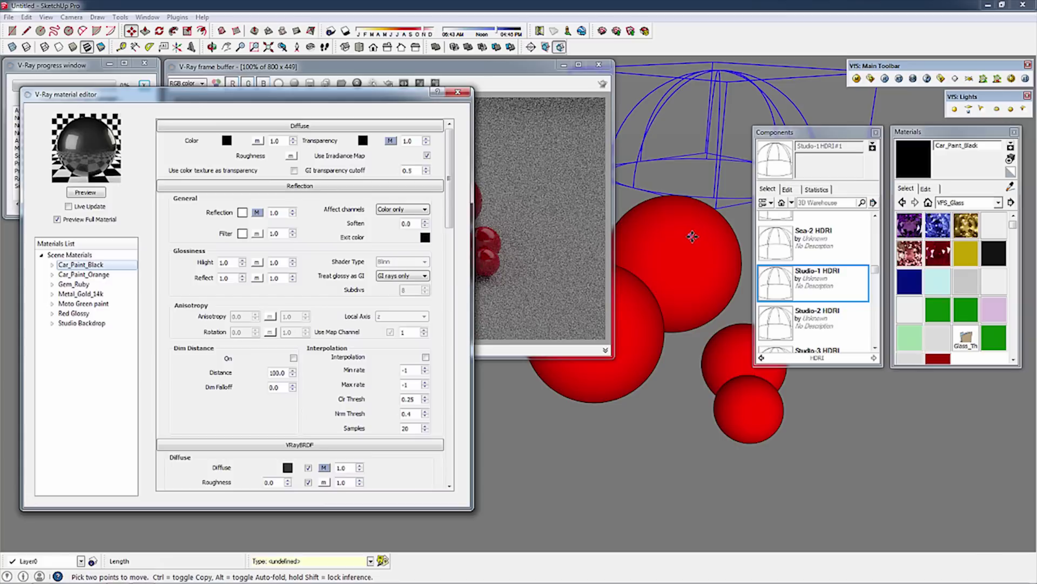
click(912, 158)
click(678, 227)
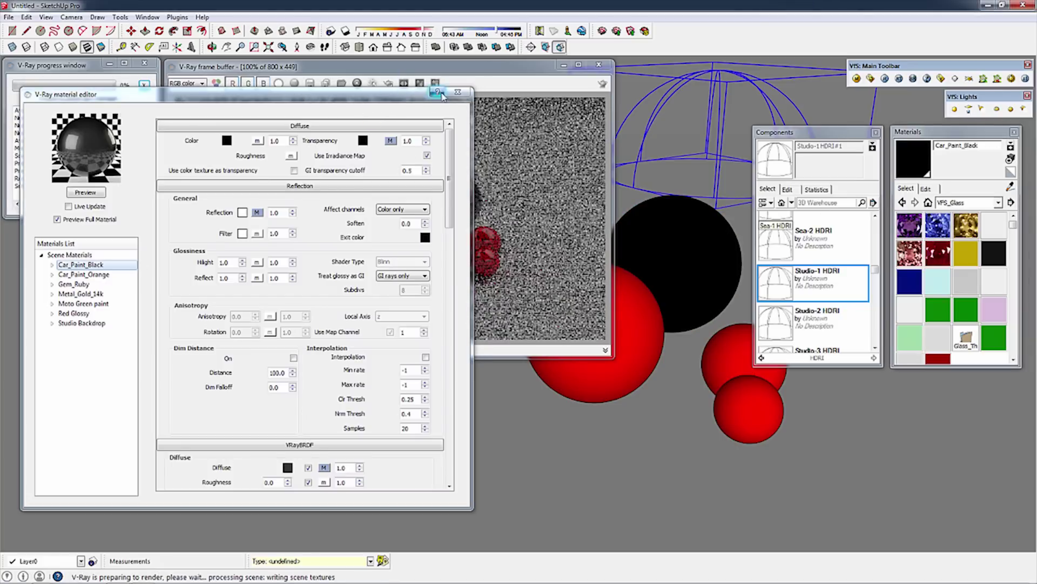
click(458, 92)
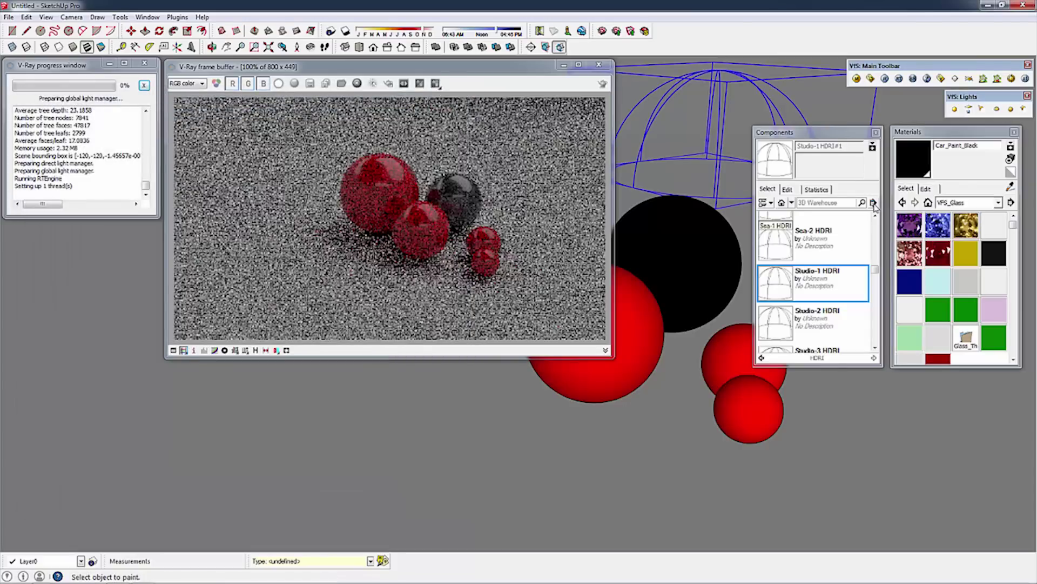
- Paint the other spheres with Car_Paint_Orange, Moto Green paint and Gem_Ruby, orbiting to check
click(928, 203)
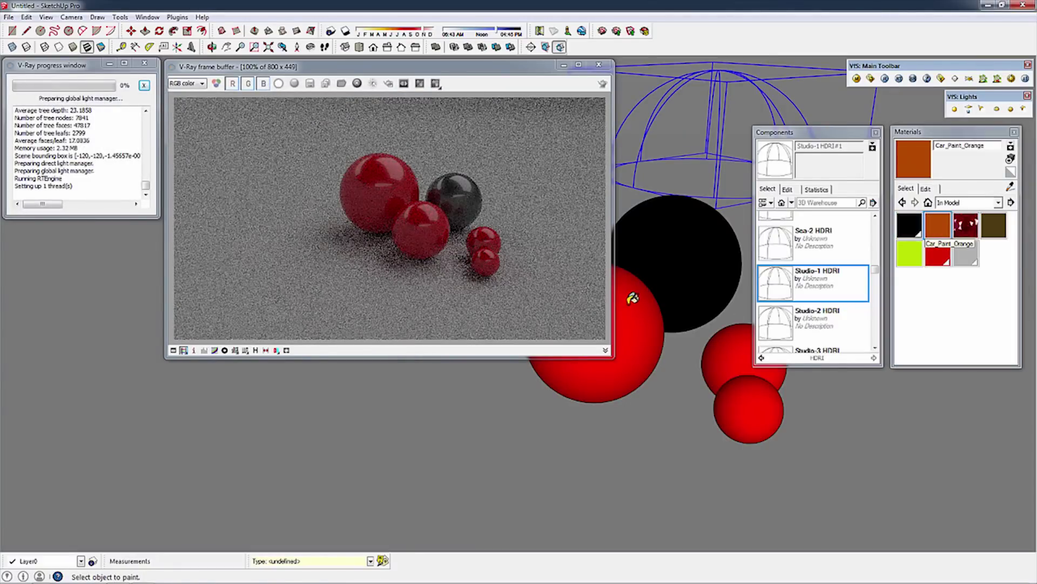
click(642, 307)
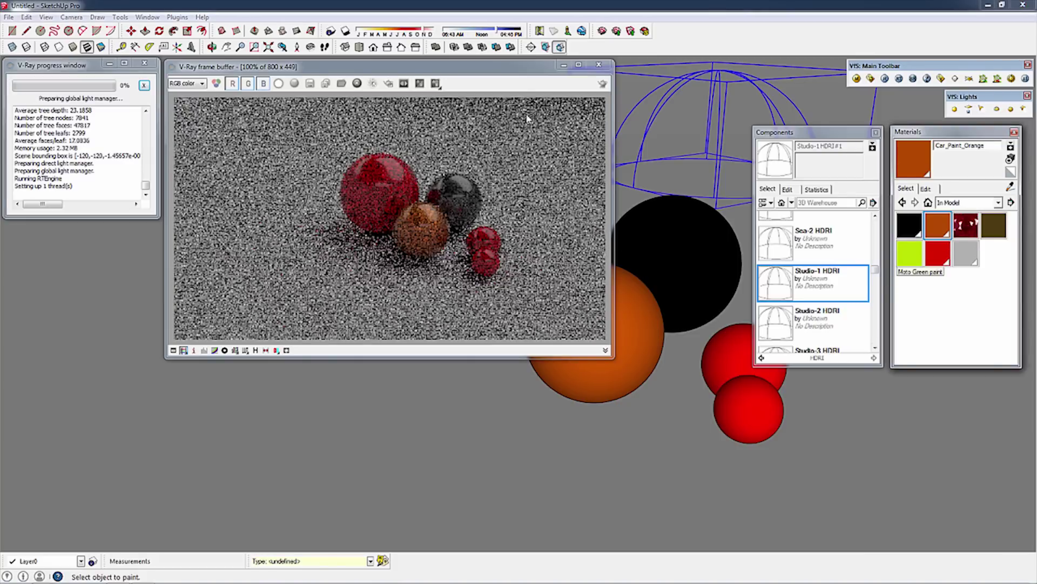
click(724, 350)
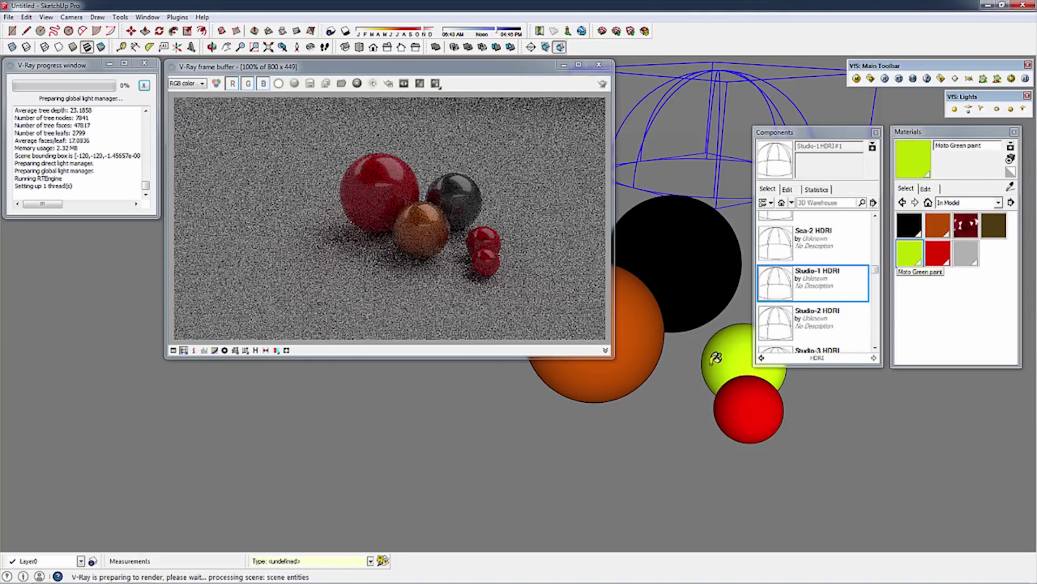
mouse_move(719, 358)
middle_down()
mouse_move(733, 361)
mouse_move(519, 337)
middle_up()
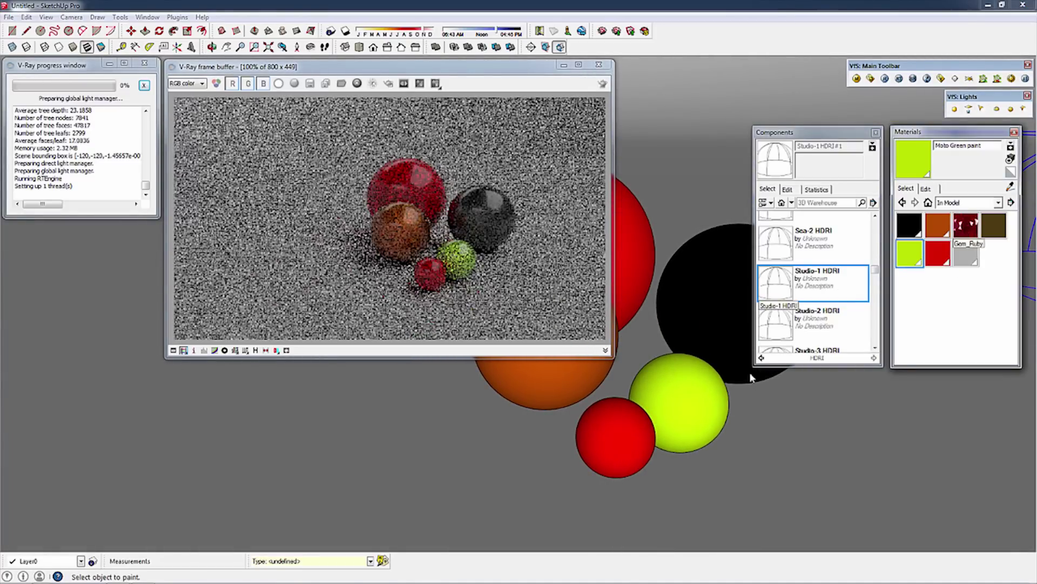
click(966, 225)
click(616, 432)
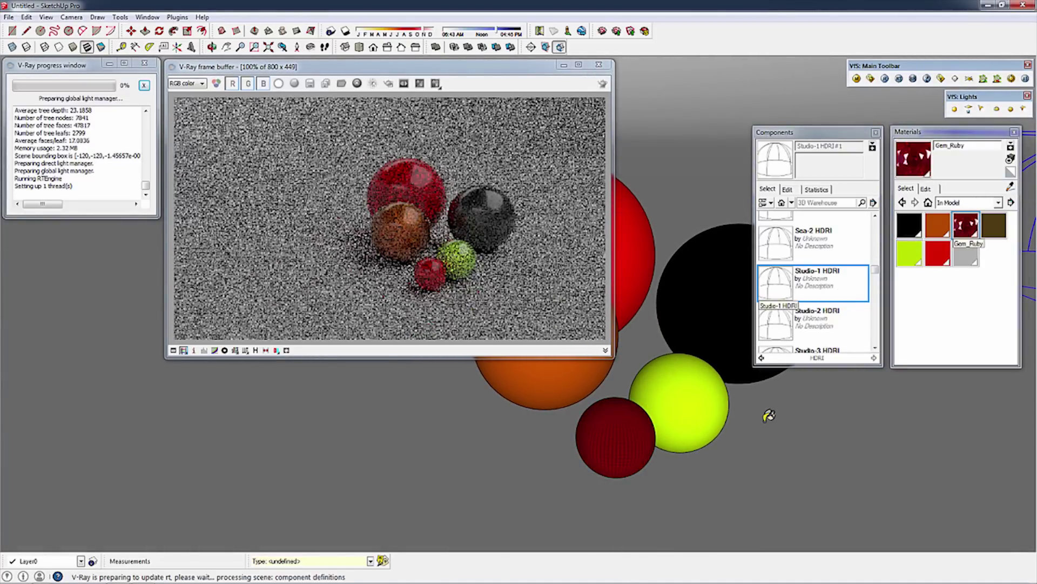
middle_drag(712, 408, 739, 417)
scroll(739, 417, up, 3)
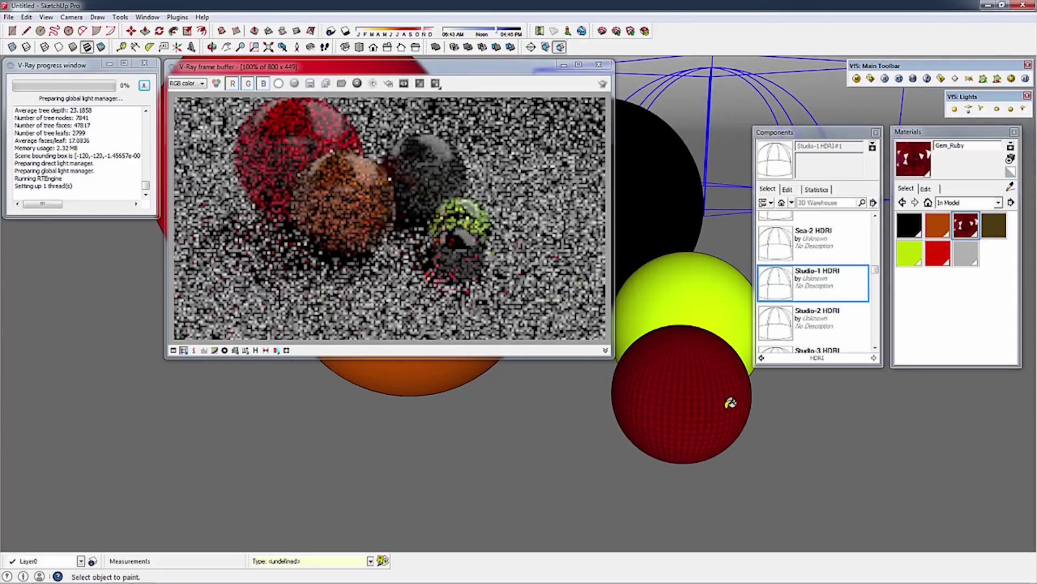
mouse_move(715, 372)
middle_down()
mouse_move(710, 404)
mouse_move(708, 381)
middle_up()
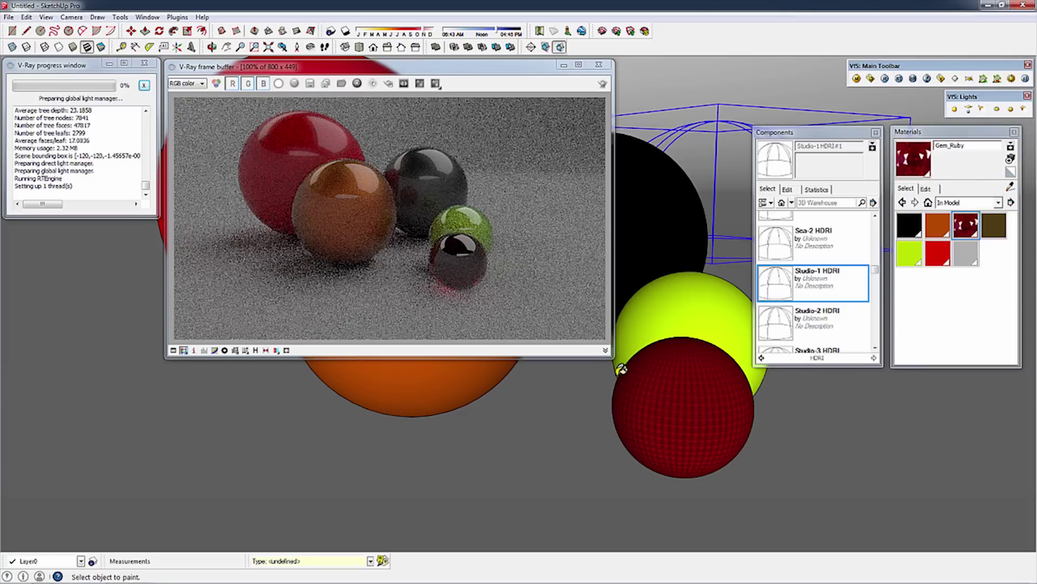
- Paint the yellow-green sphere with Metal_Gold_14k and orbit to review the render
click(994, 225)
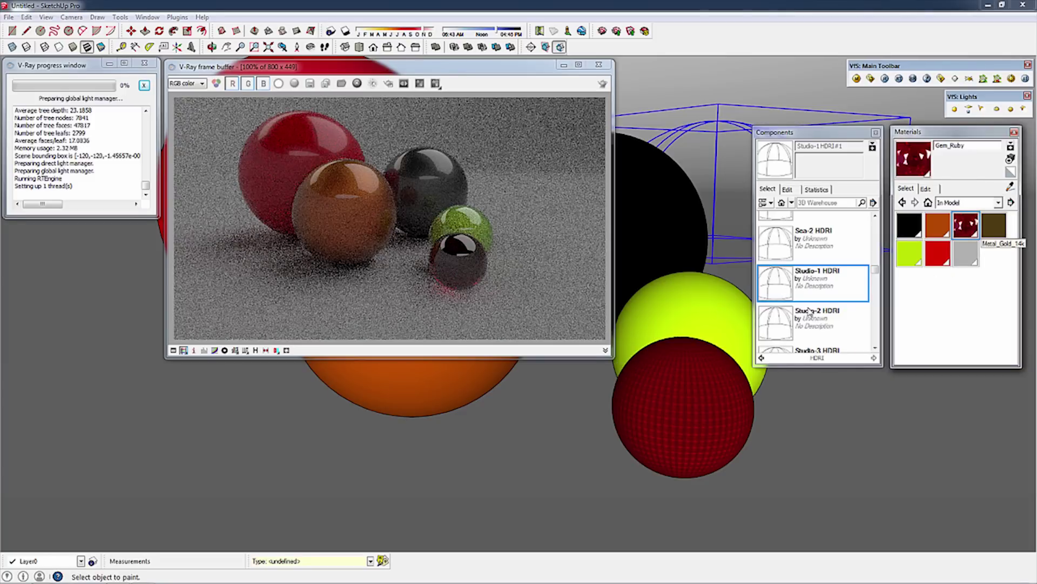
click(704, 308)
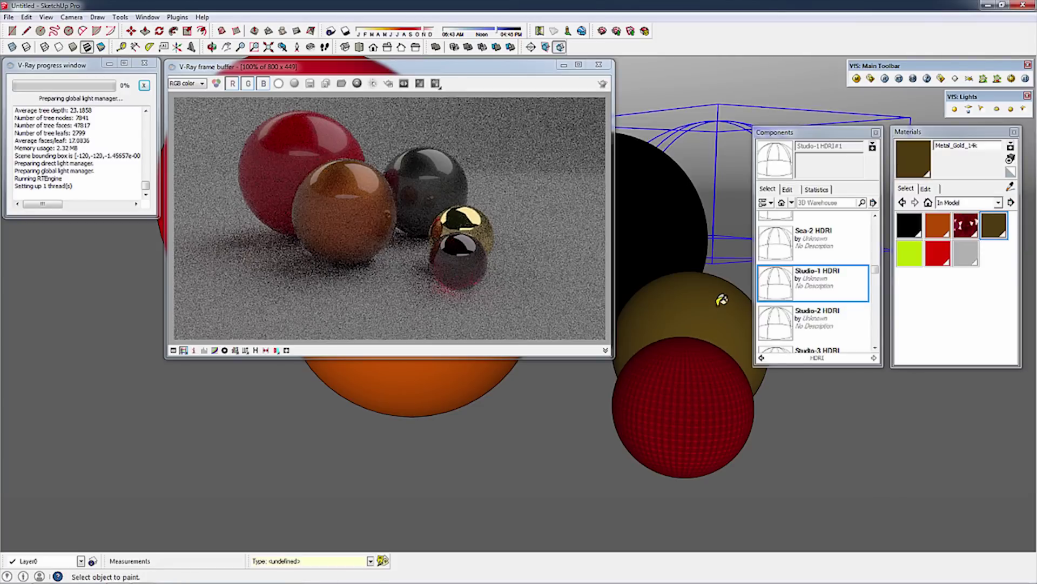
mouse_move(723, 297)
middle_down()
mouse_move(672, 324)
mouse_move(778, 157)
middle_up()
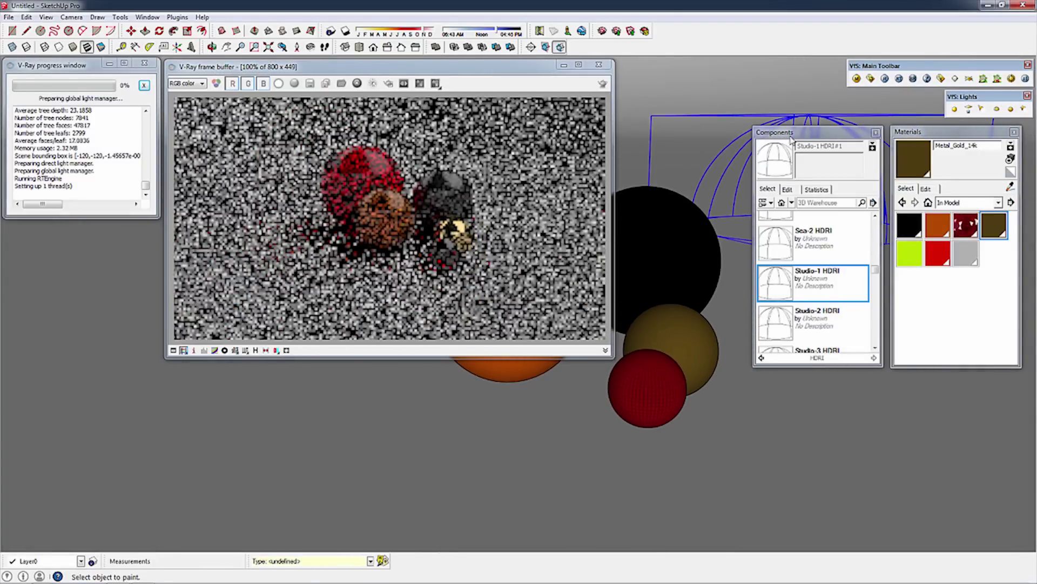
- Delete the Studio-1 HDRI dome and place the Sea-2 HDRI dome in the scene
key(space)
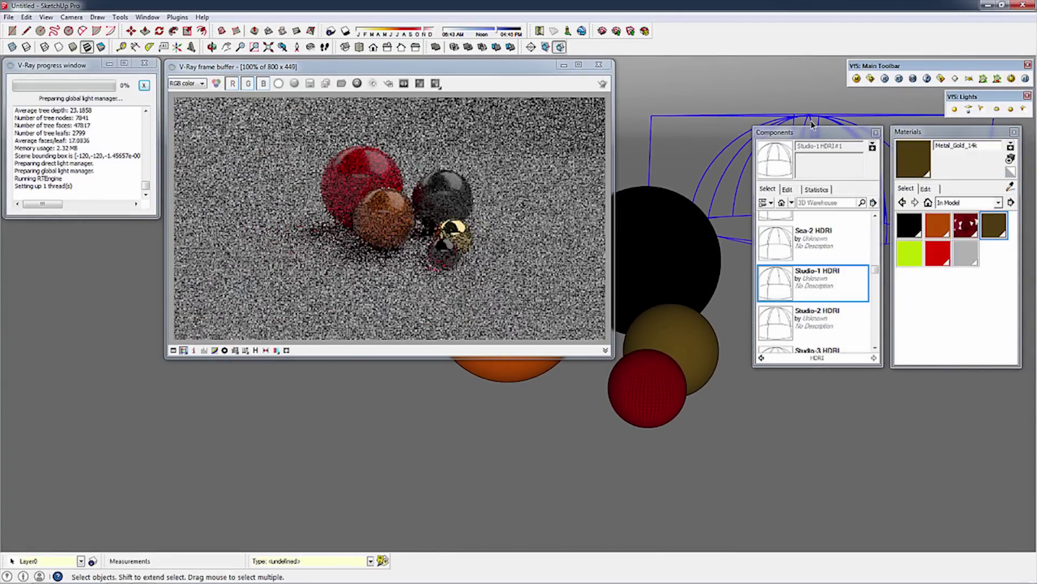
key(Delete)
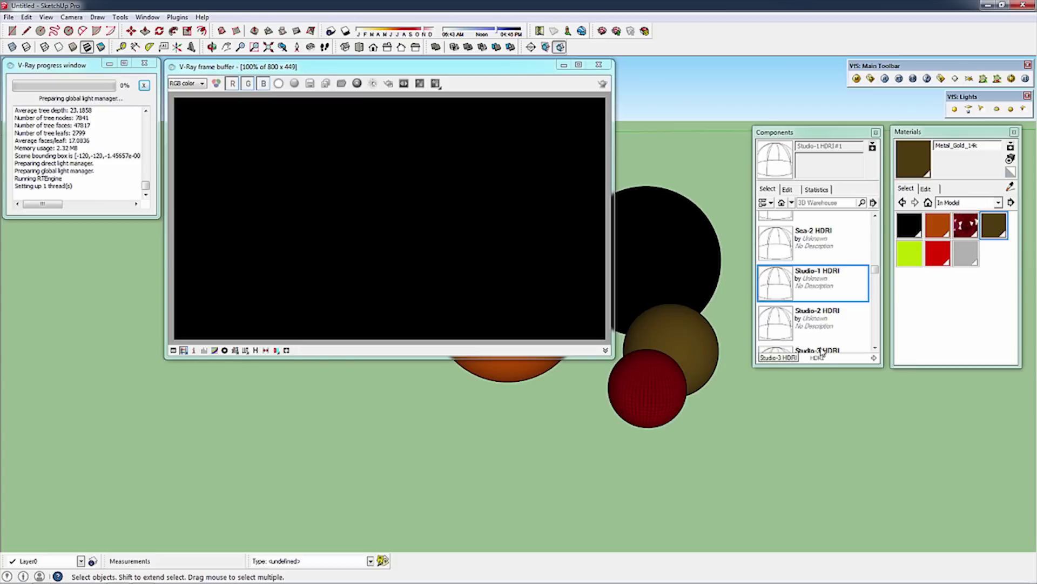
scroll(850, 273, up, 2)
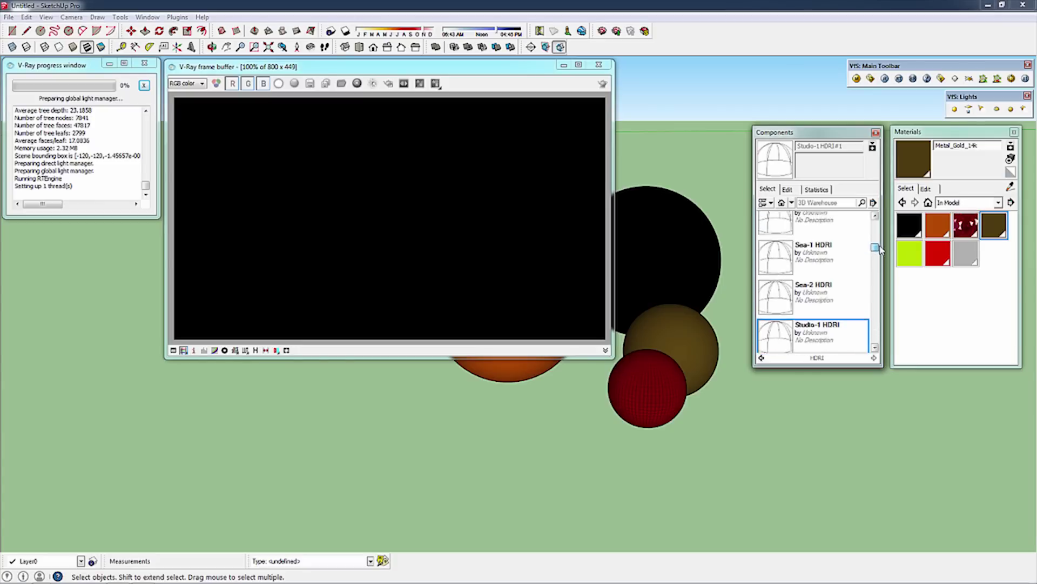
click(832, 316)
click(725, 200)
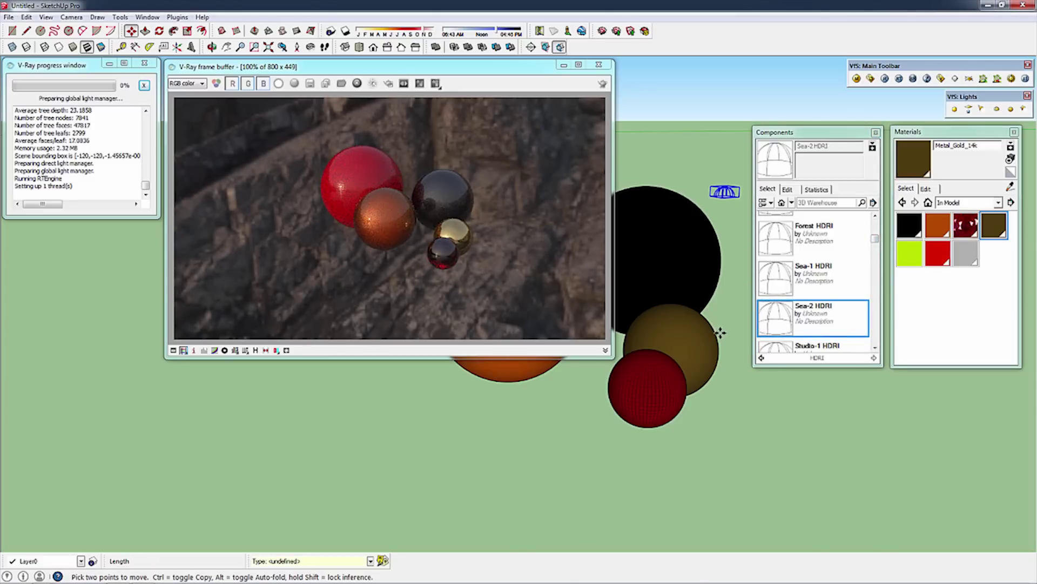
- Orbit around the spheres to preview them rendered on the rocky seashore
middle_drag(721, 333, 281, 318)
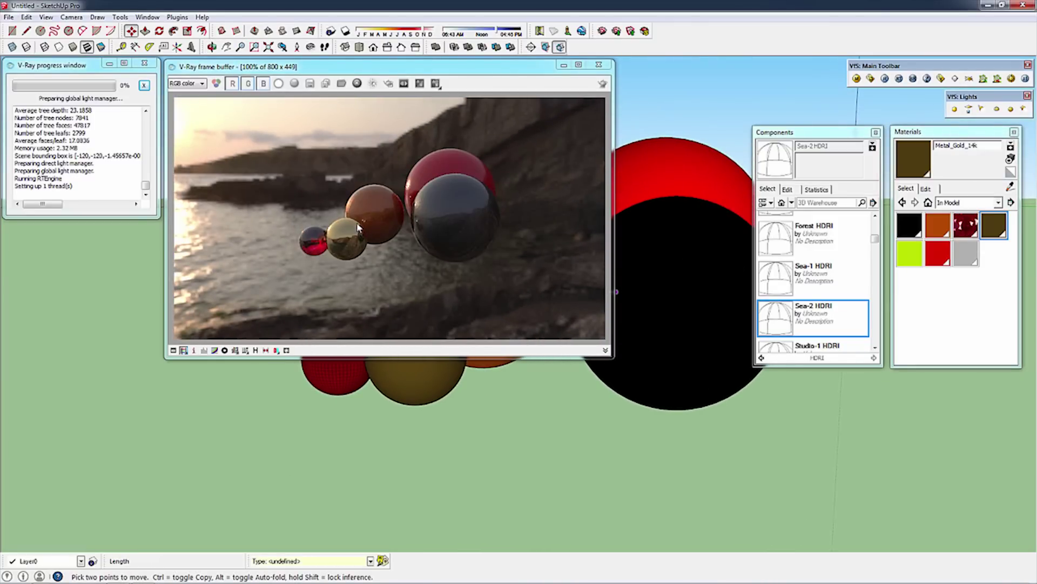
middle_drag(642, 220, 500, 289)
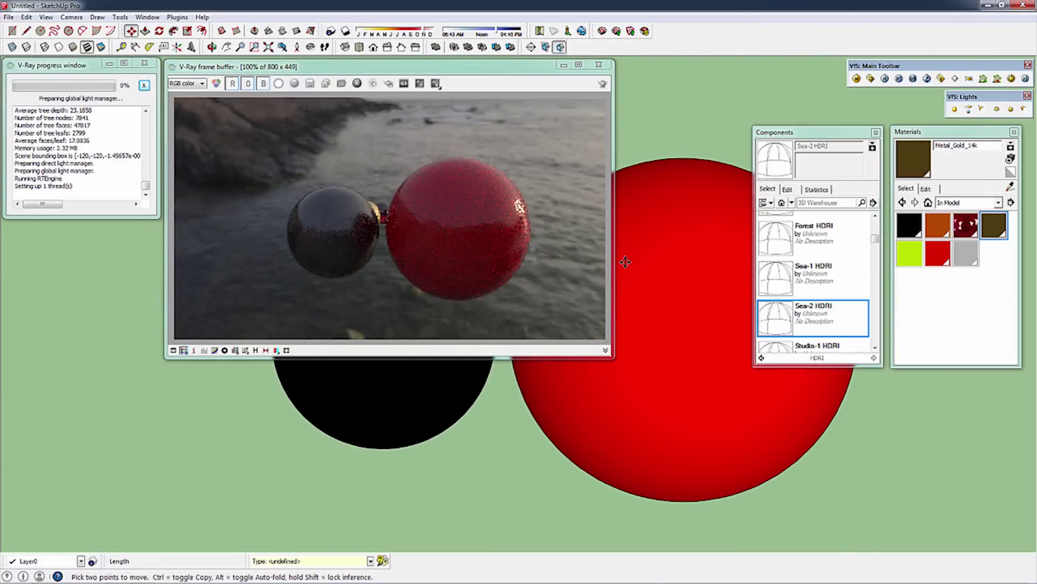
middle_drag(662, 300, 302, 295)
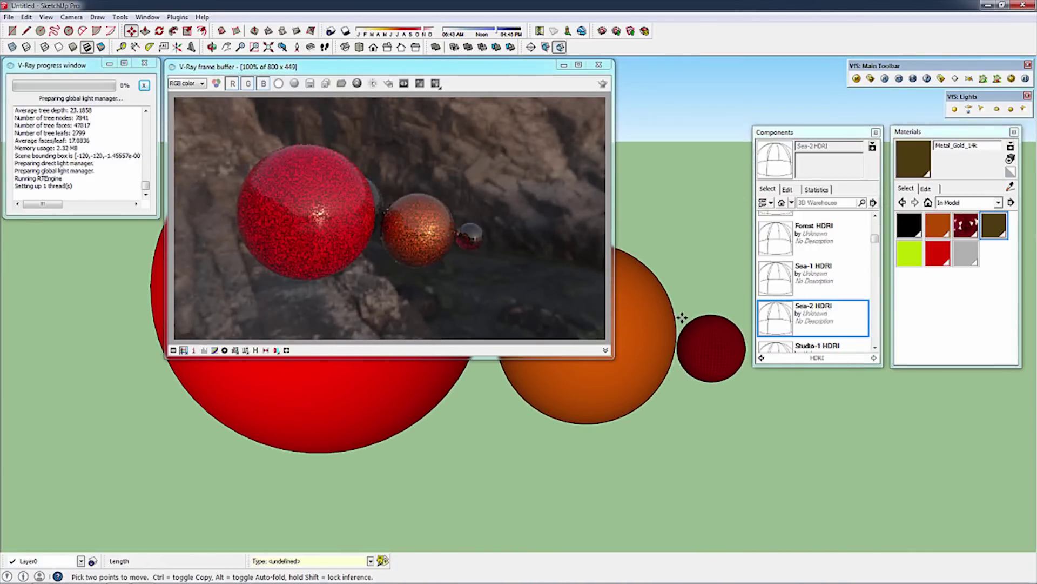
middle_drag(679, 319, 363, 309)
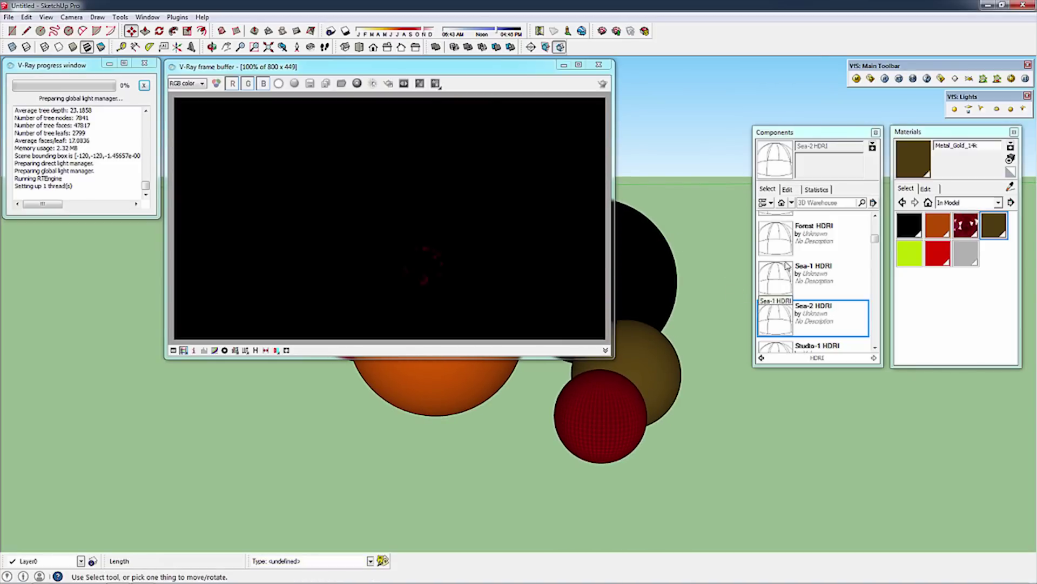
click(793, 247)
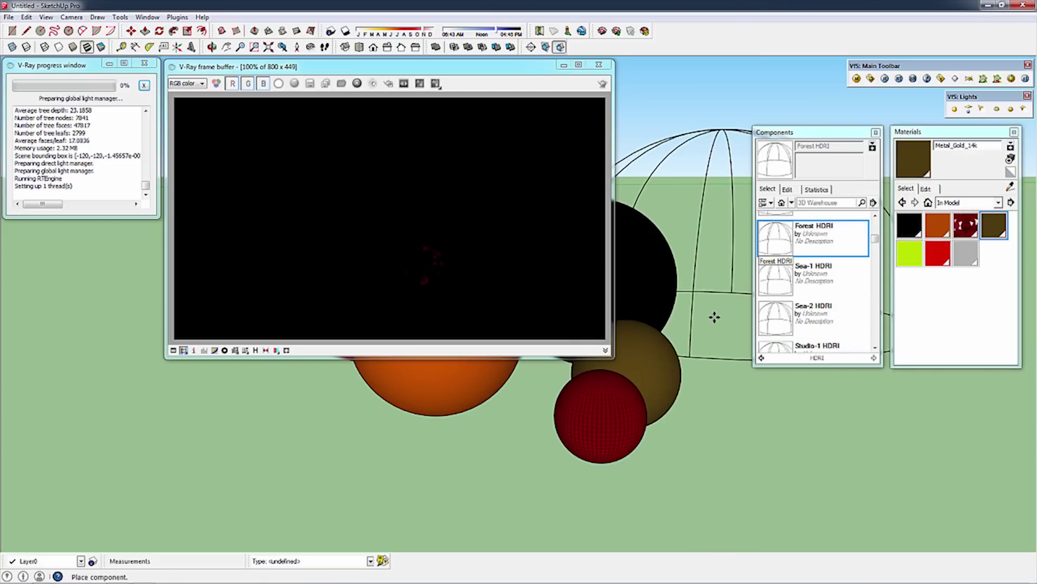
- Place the Forest HDRI dome, orbit to review the sunlit forest render, then delete it
click(715, 313)
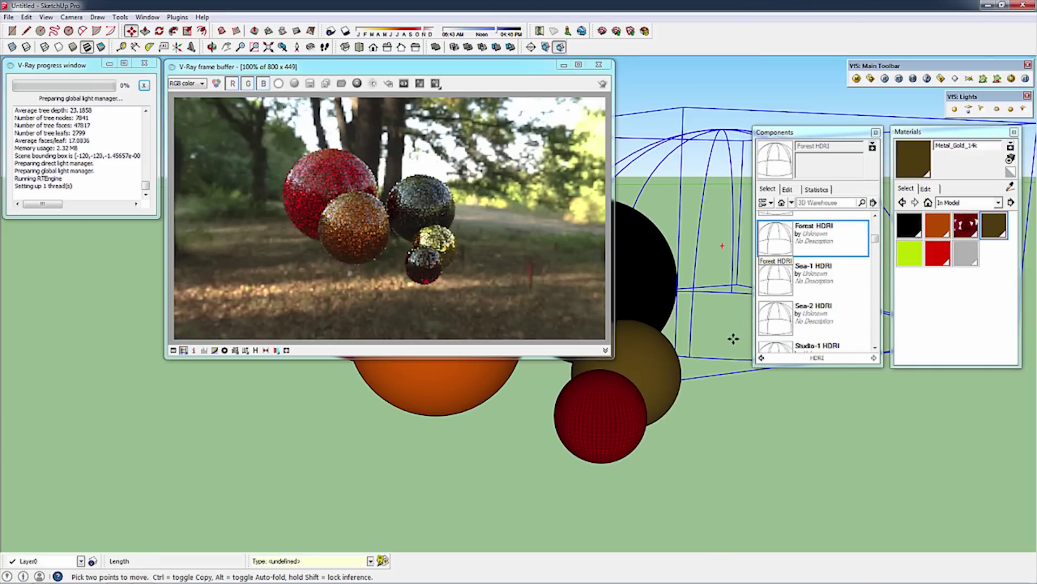
mouse_move(716, 288)
middle_down()
mouse_move(679, 331)
mouse_move(544, 370)
mouse_move(443, 374)
mouse_move(459, 375)
middle_up()
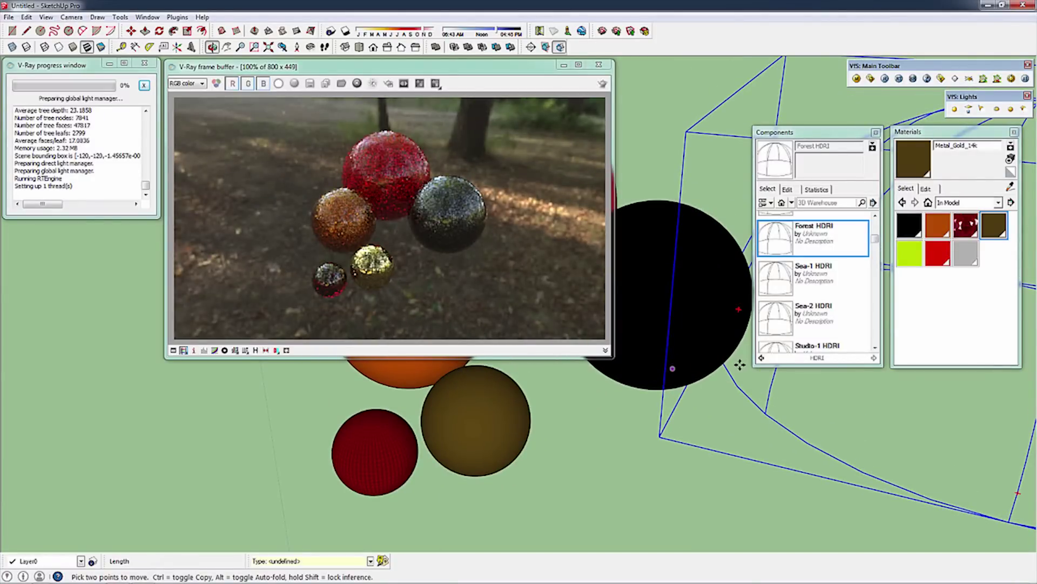
middle_drag(593, 398, 981, 391)
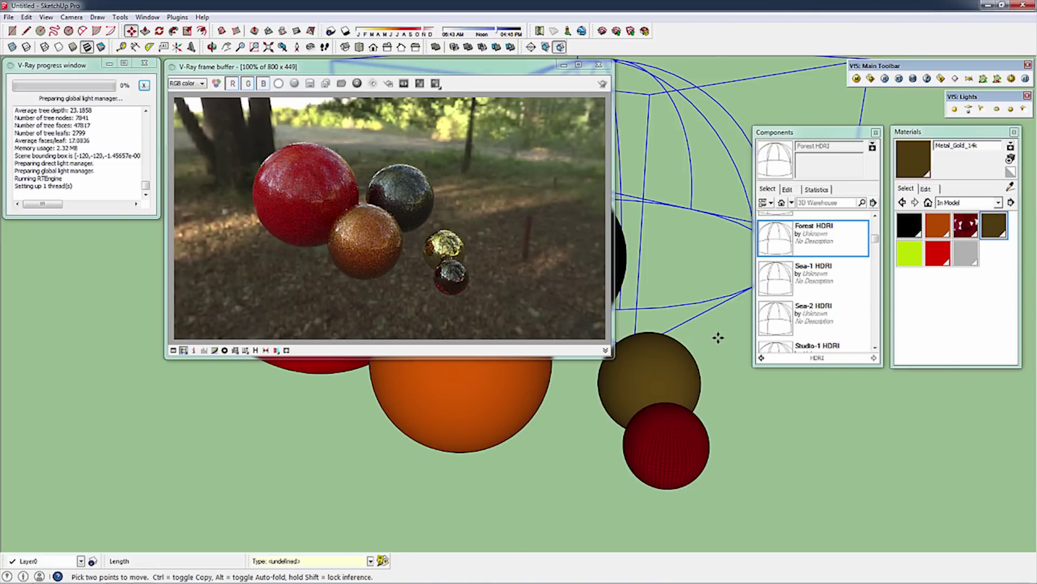
key(Delete)
- Place the 1_Studio lighting rig from the Studio Lighting collection around the spheres
click(762, 358)
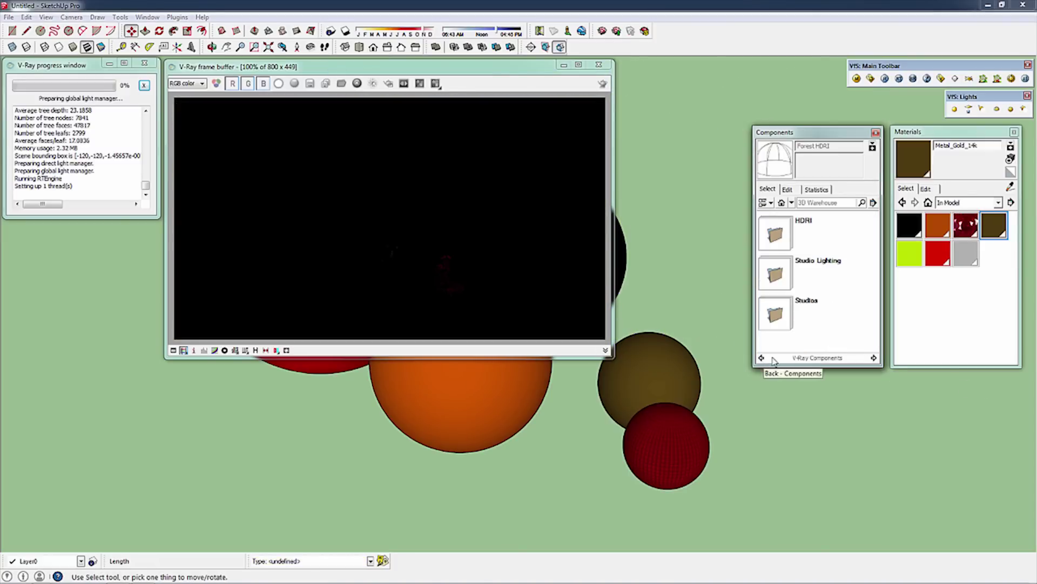
click(800, 276)
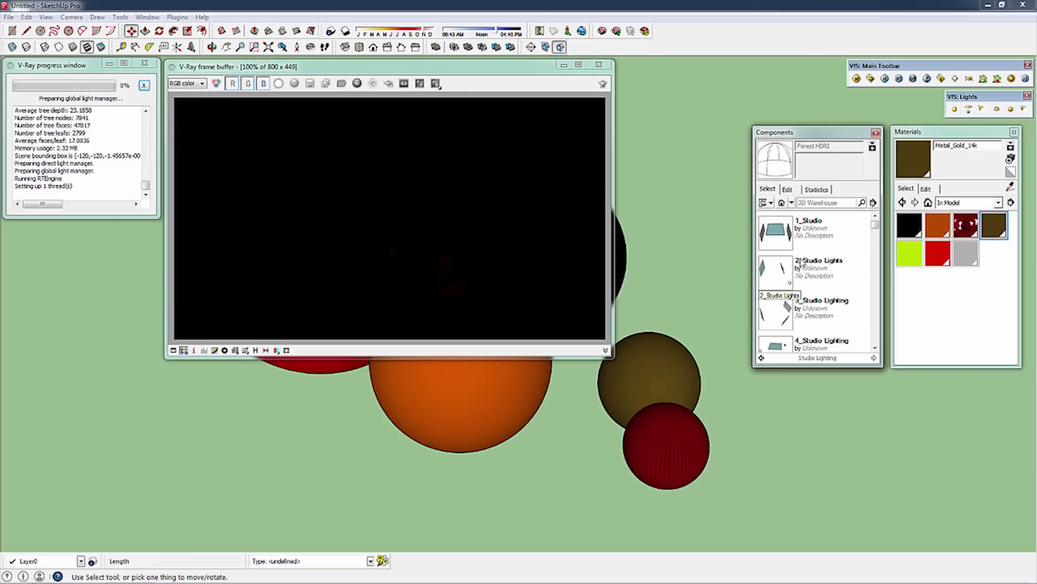
click(781, 234)
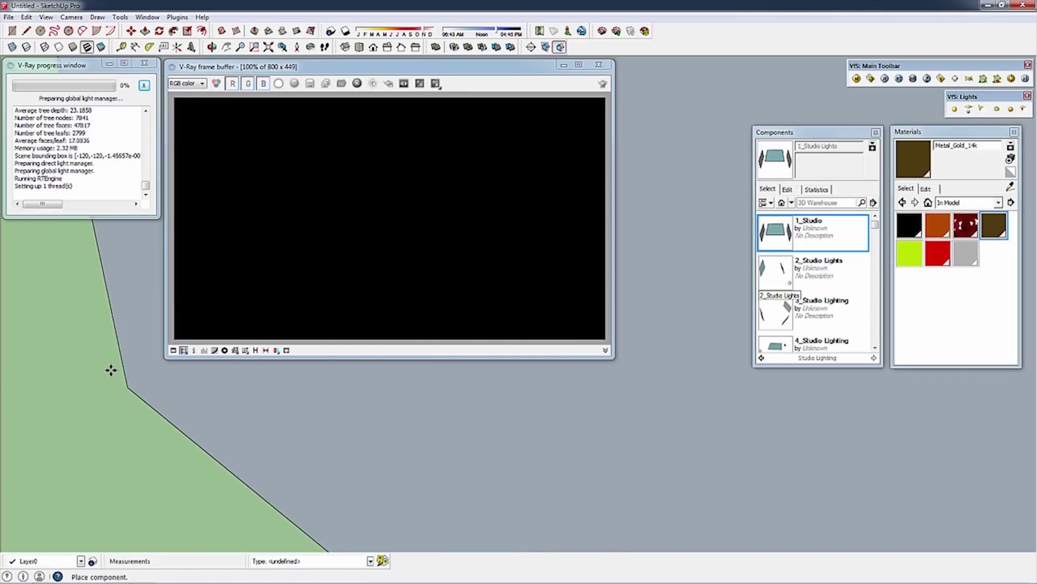
click(39, 341)
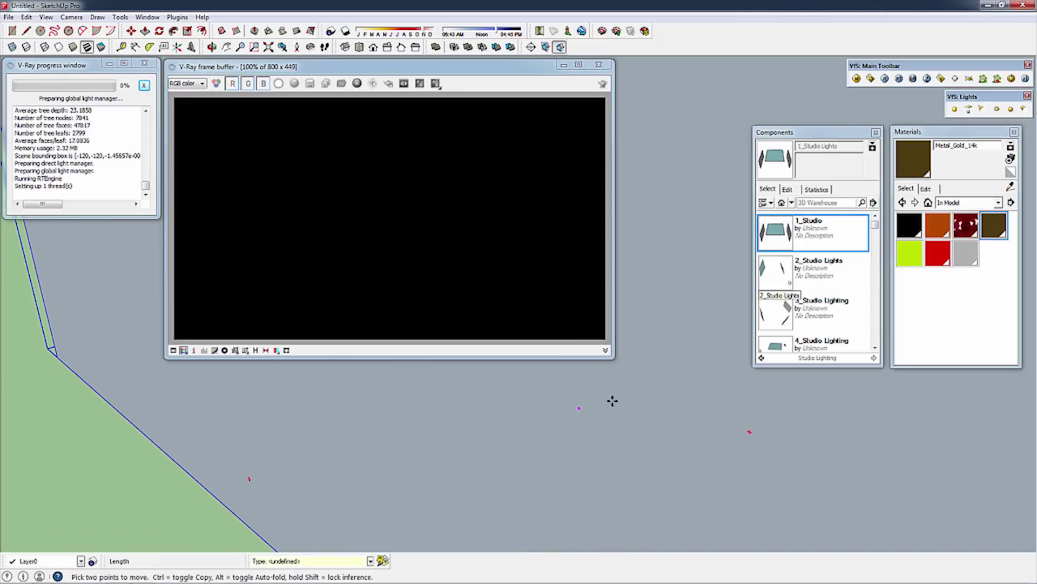
middle_drag(634, 414, 433, 236)
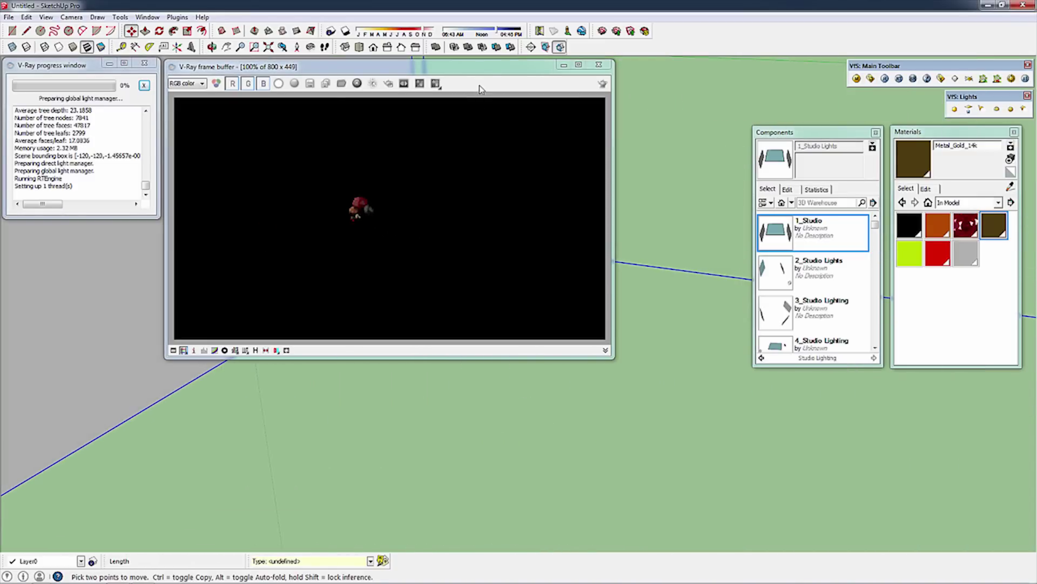
- Reposition the 1_Studio rig and return the frame buffer window to the top left
drag(547, 67, 935, 131)
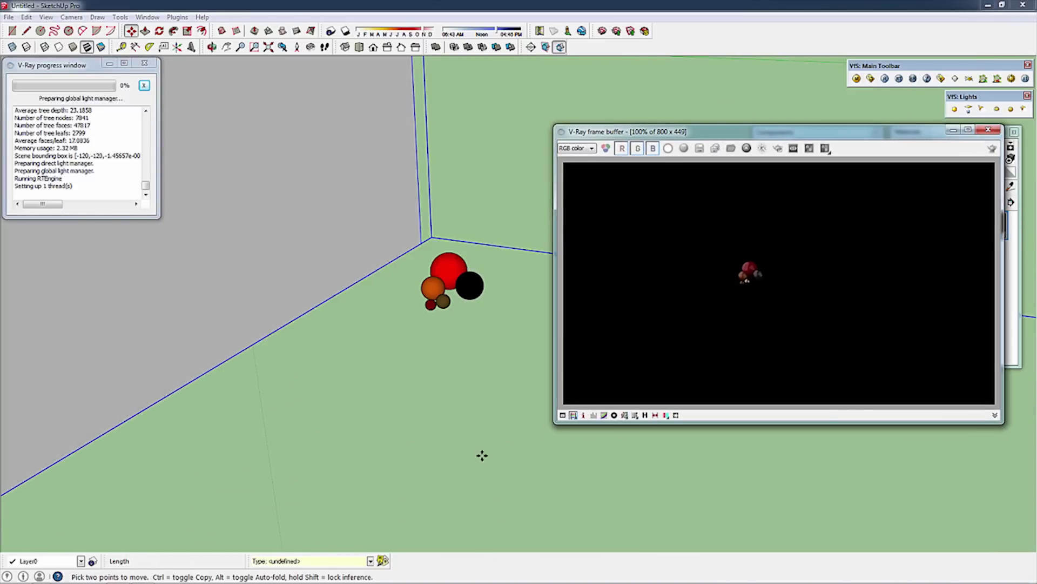
click(505, 488)
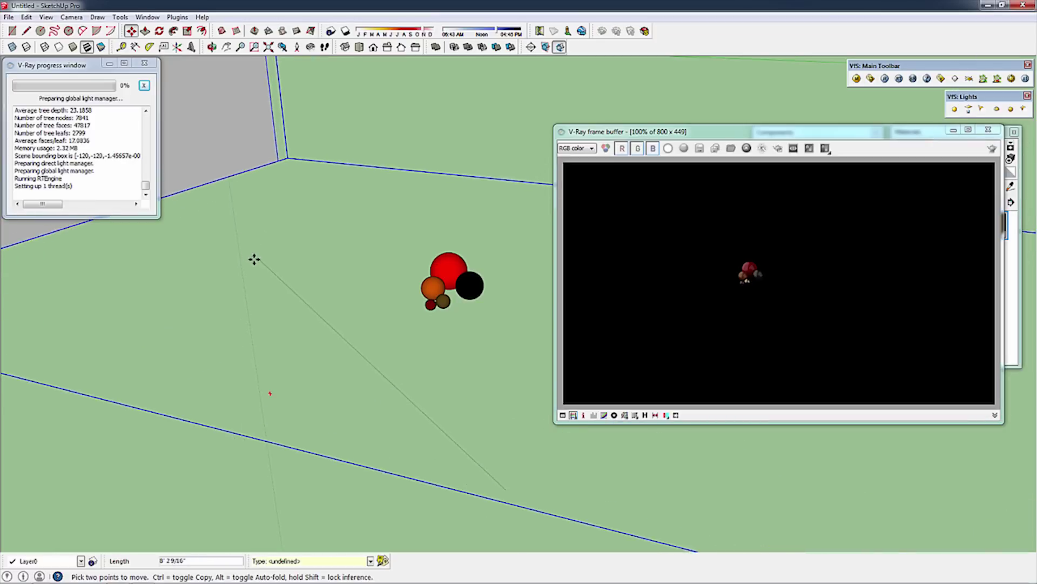
middle_drag(419, 341, 444, 320)
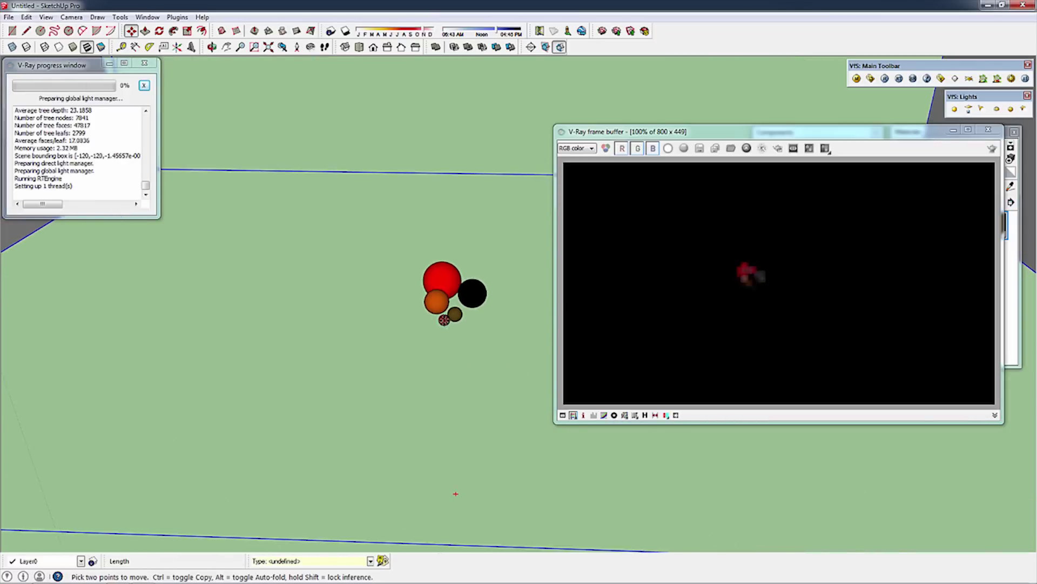
scroll(432, 302, up, 5)
key(space)
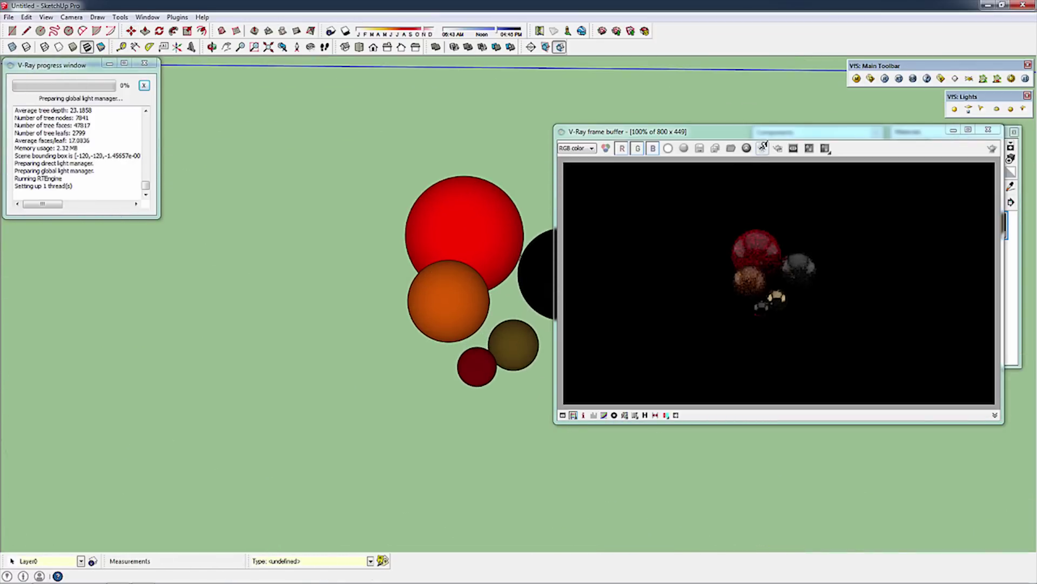
drag(764, 131, 225, 51)
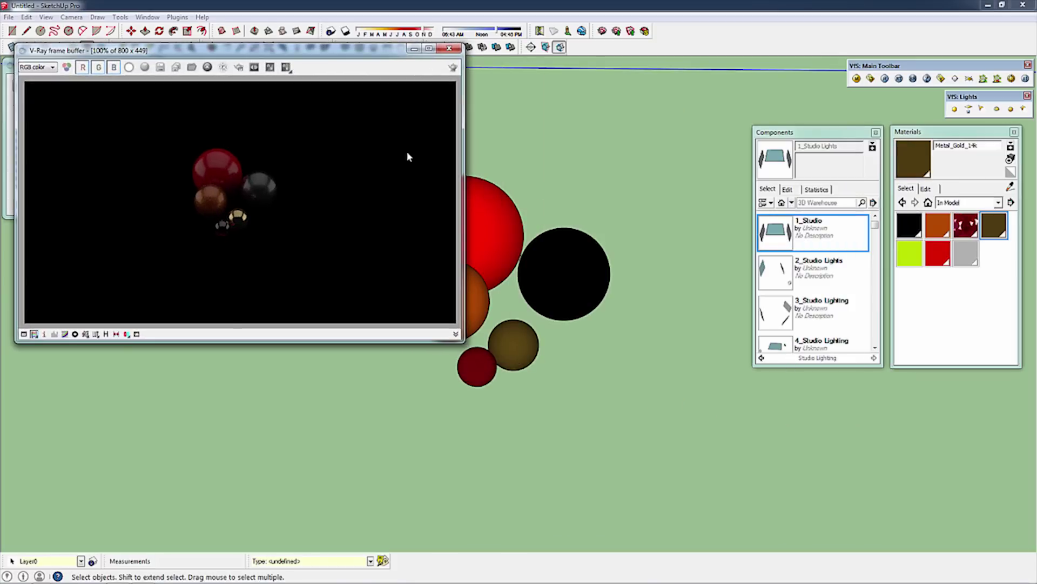
click(762, 358)
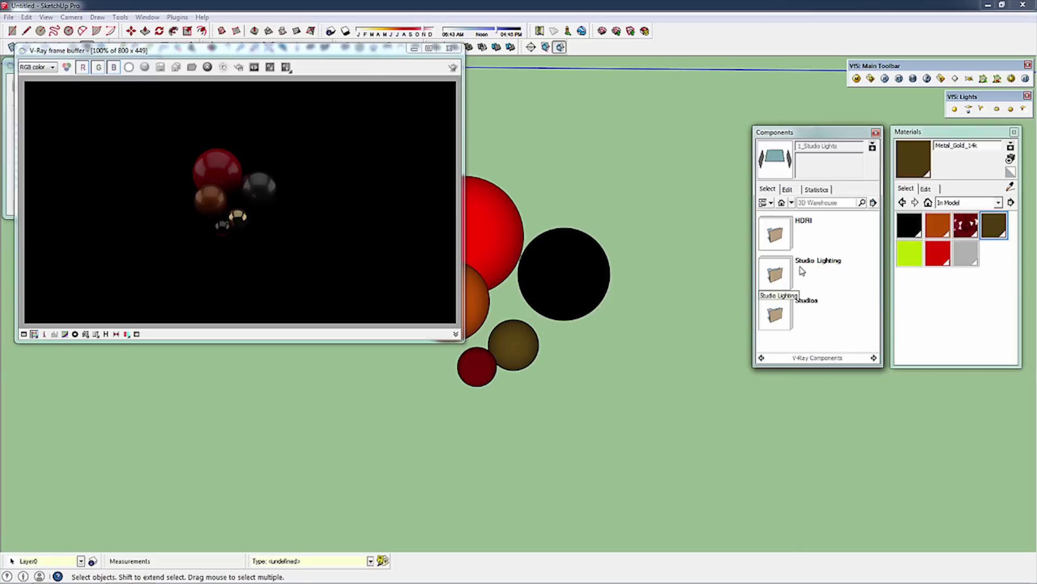
- Place the 4_Soft Disk Studio Wall from the Studios collection and zoom in on the spheres
click(777, 312)
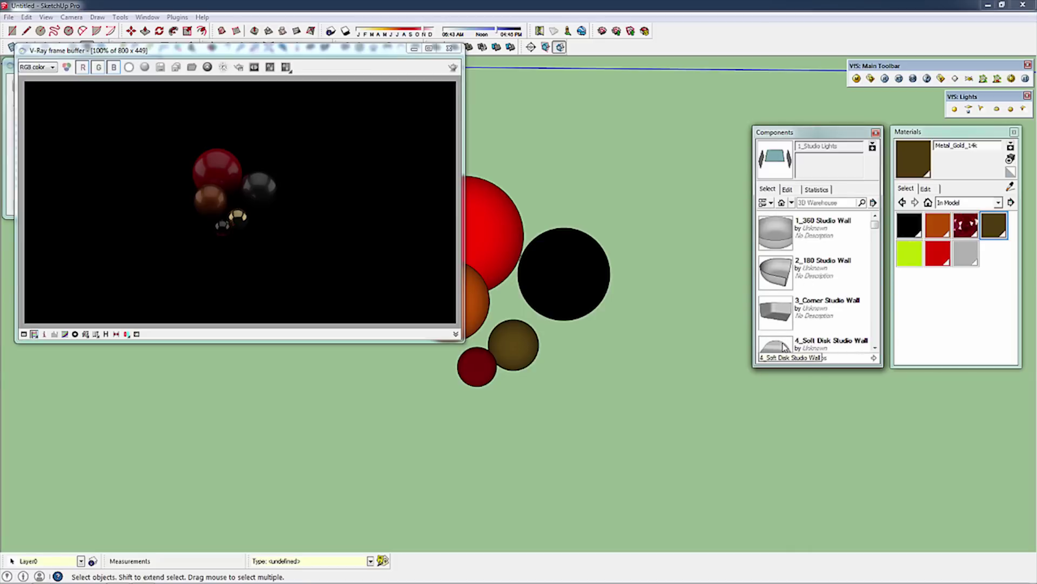
click(785, 346)
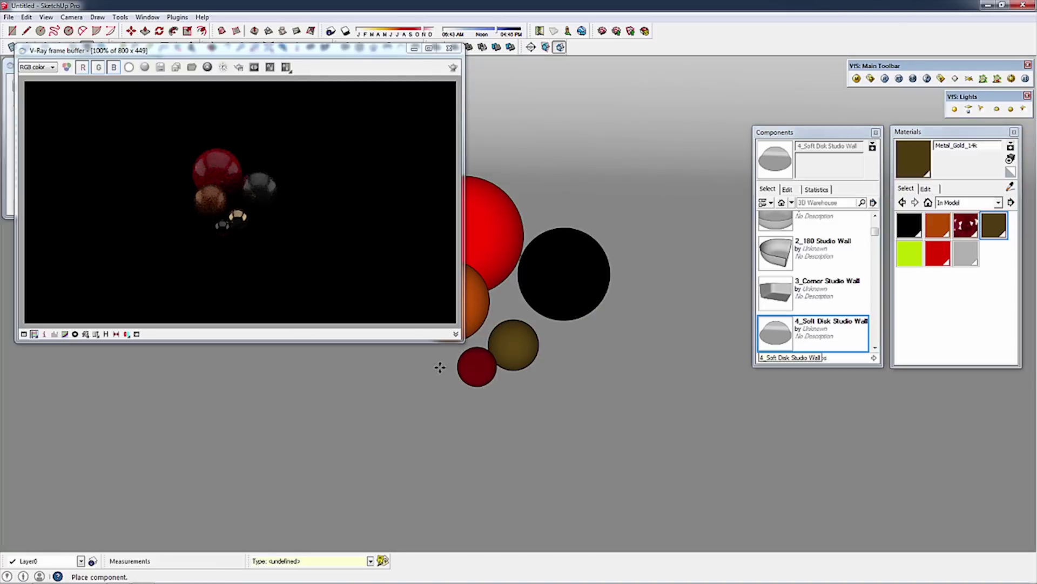
click(436, 367)
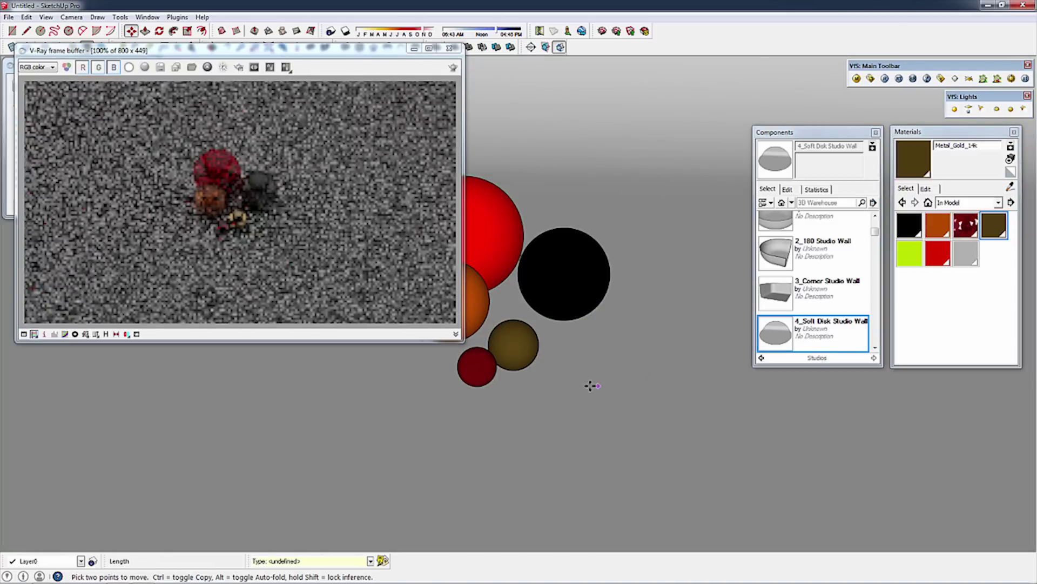
scroll(553, 323, up, 3)
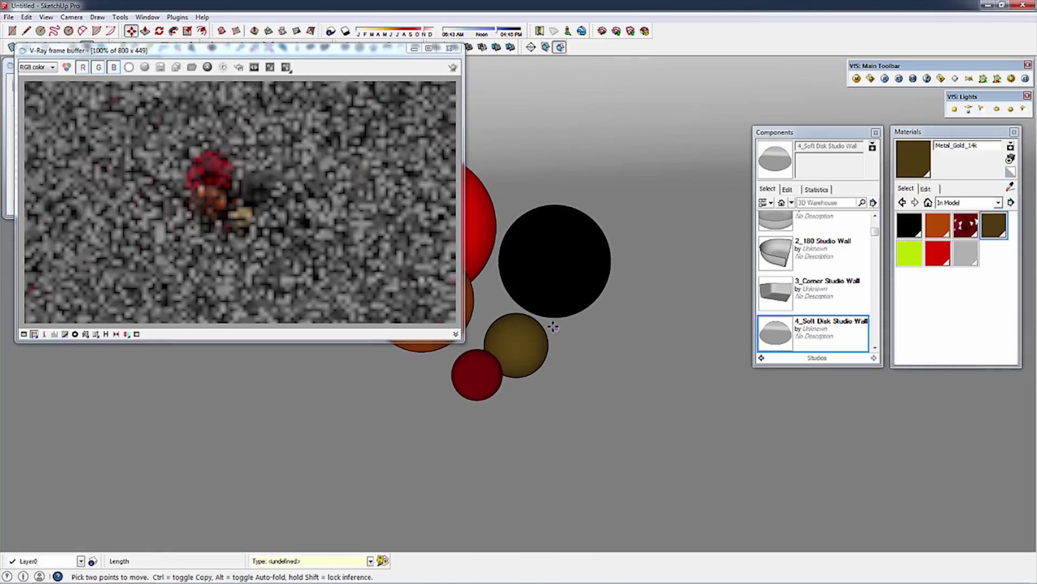